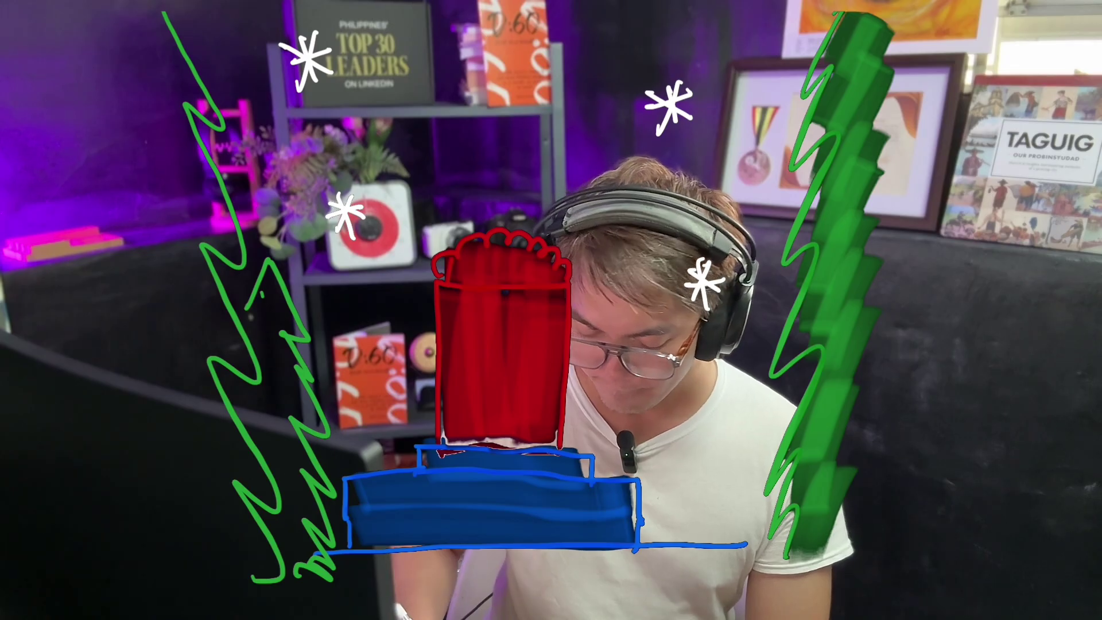
pyautogui.moveTo(265, 287)
pyautogui.mouseDown()
pyautogui.moveTo(284, 339)
pyautogui.moveTo(281, 408)
pyautogui.moveTo(310, 565)
pyautogui.mouseUp()
pyautogui.moveTo(165, 48); pyautogui.dragTo(138, 56)
pyautogui.moveTo(138, 17)
pyautogui.mouseDown()
pyautogui.moveTo(192, 270)
pyautogui.moveTo(195, 436)
pyautogui.moveTo(247, 597)
pyautogui.moveTo(140, 505)
pyautogui.mouseUp()
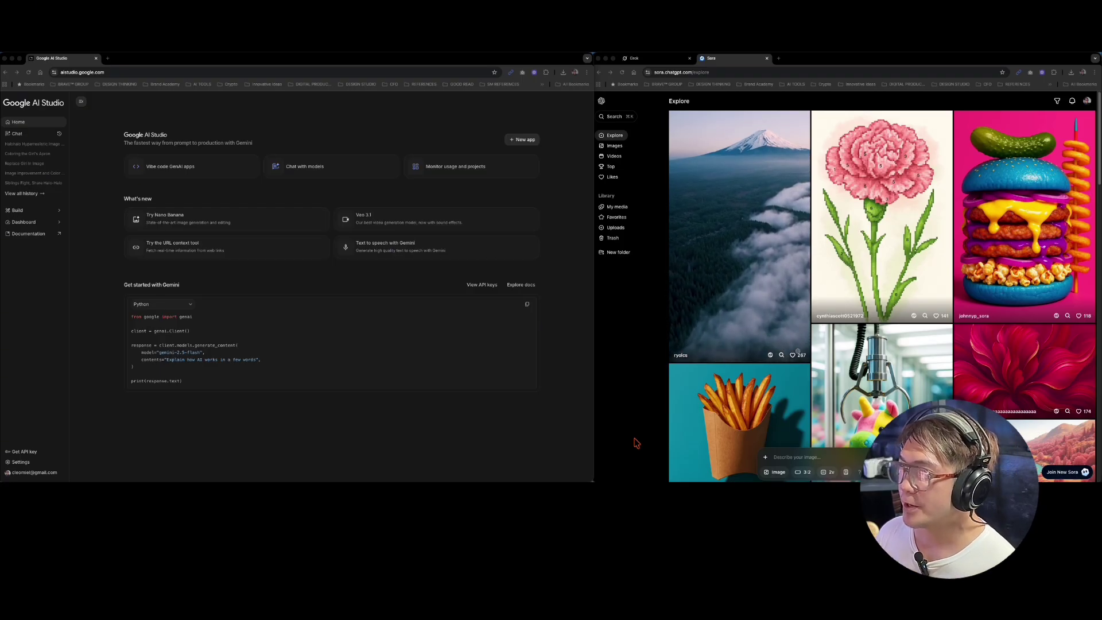
# Open Nano Banana in Google AI Studio and attach the coloured halohalo sketch to the prompt
pyautogui.click(688, 65)
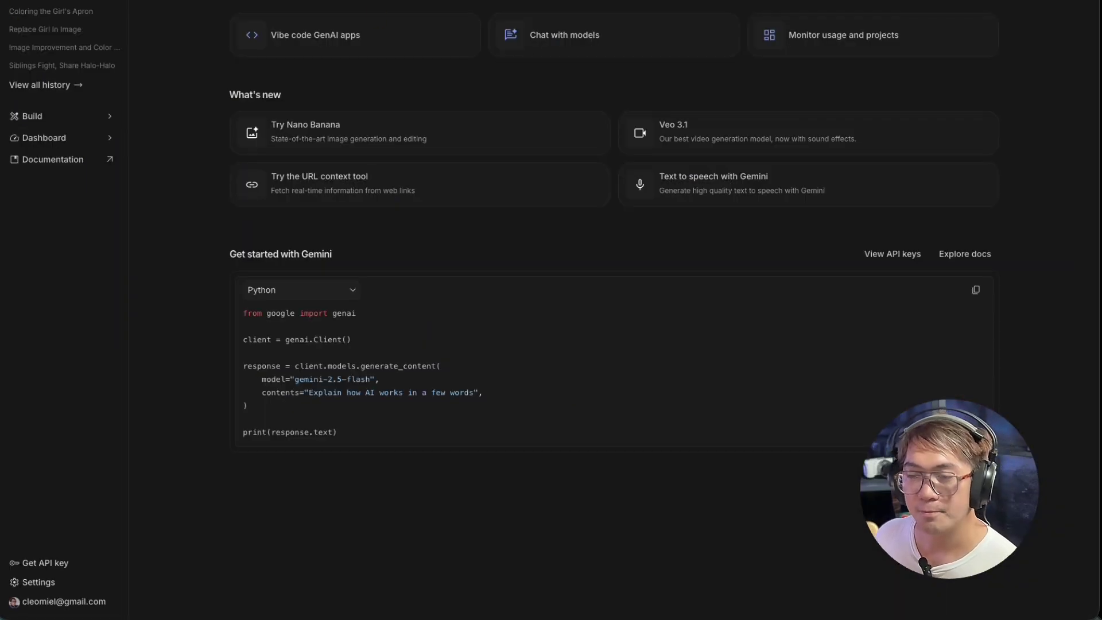
pyautogui.click(401, 120)
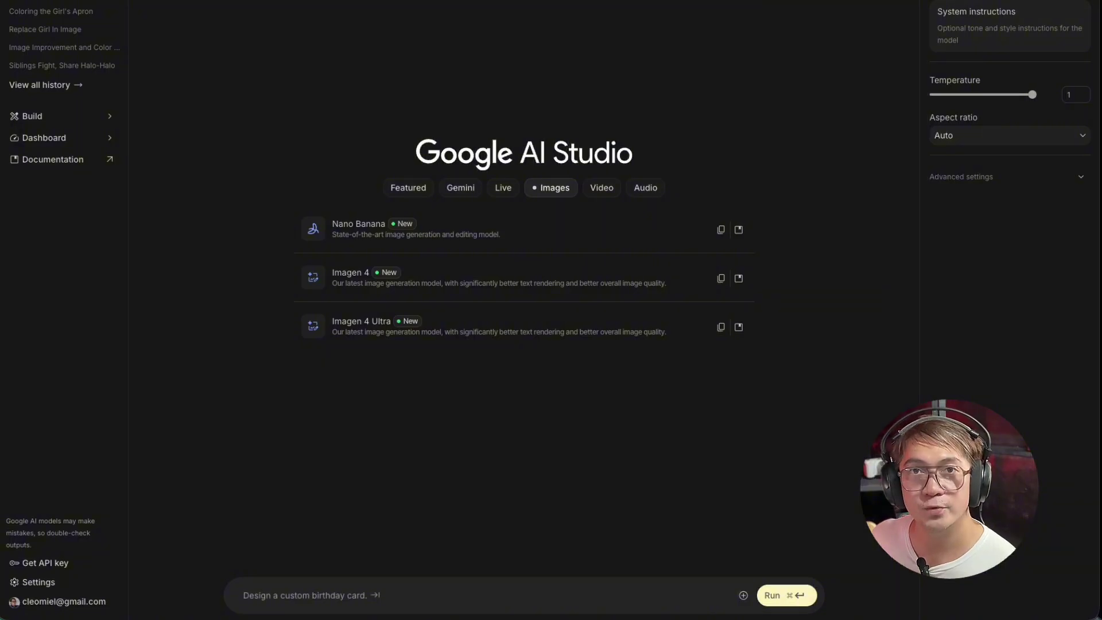
pyautogui.moveTo(305, 619); pyautogui.dragTo(288, 607)
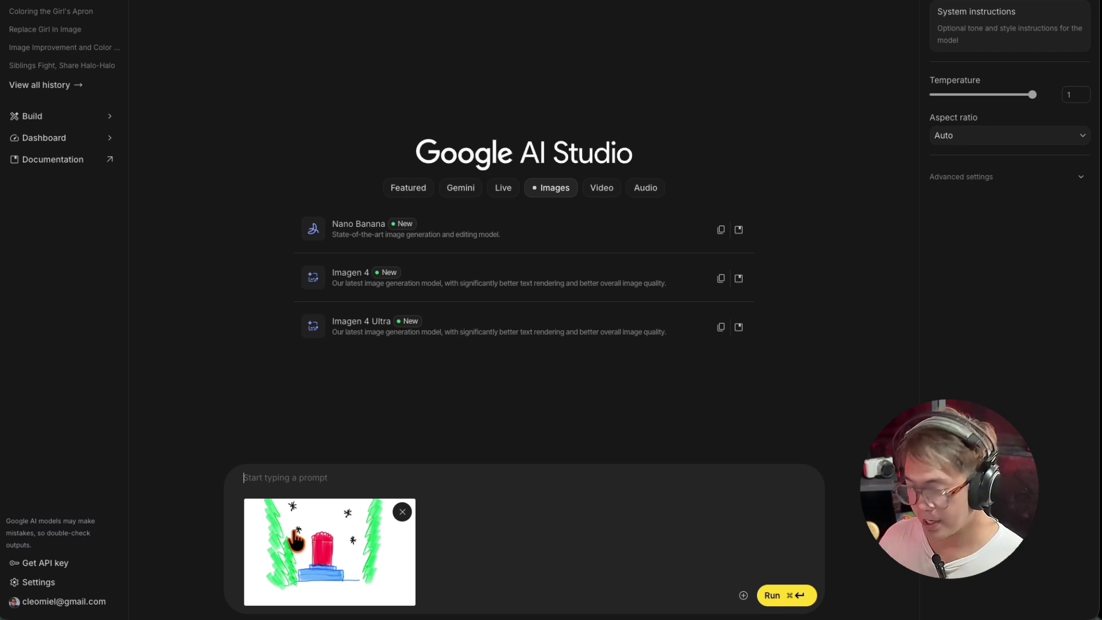
# Begin the prompt with "Make the sketch into a hyper realistic image"
pyautogui.write('Make it')
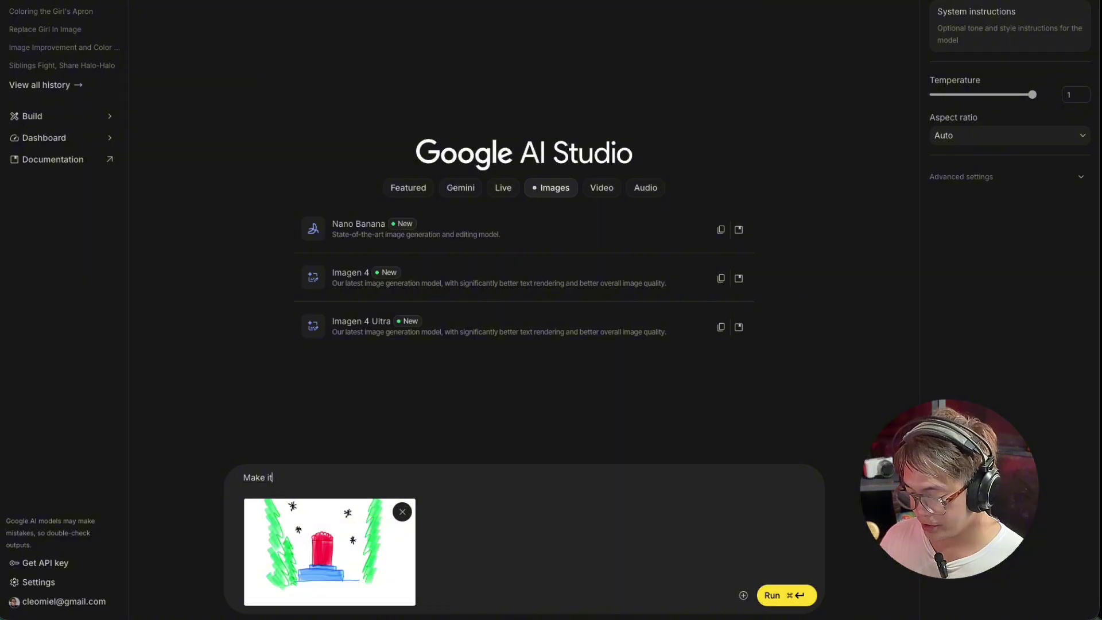
pyautogui.press('BackSpace')
pyautogui.press('BackSpace')
pyautogui.write('the ')
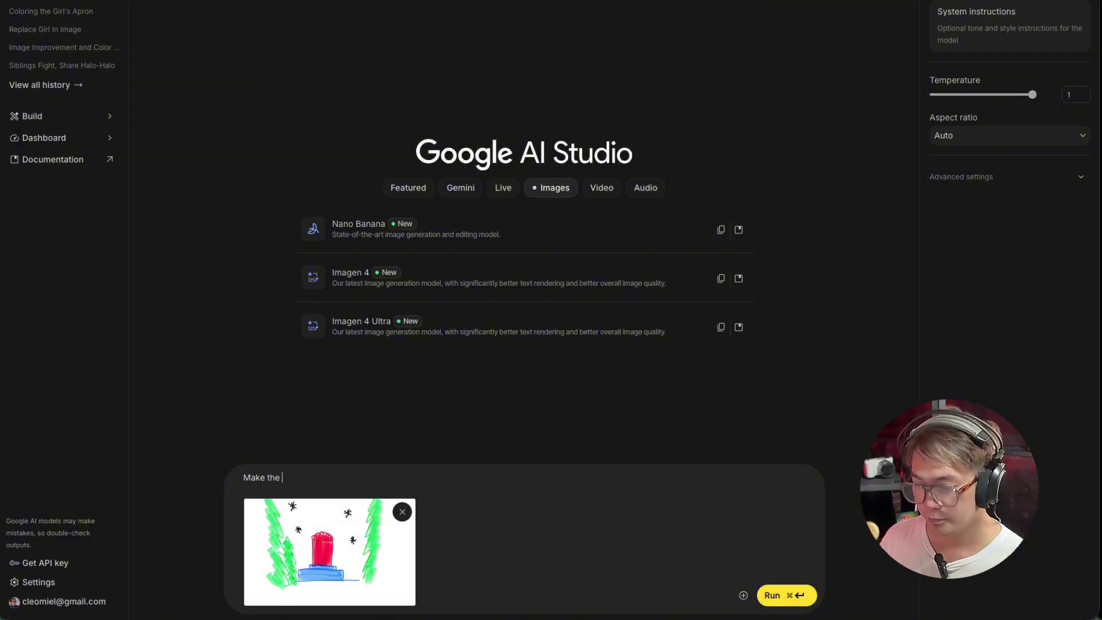
pyautogui.write('sketch')
pyautogui.press('BackSpace')
pyautogui.press('BackSpace')
pyautogui.press('BackSpace')
pyautogui.press('BackSpace')
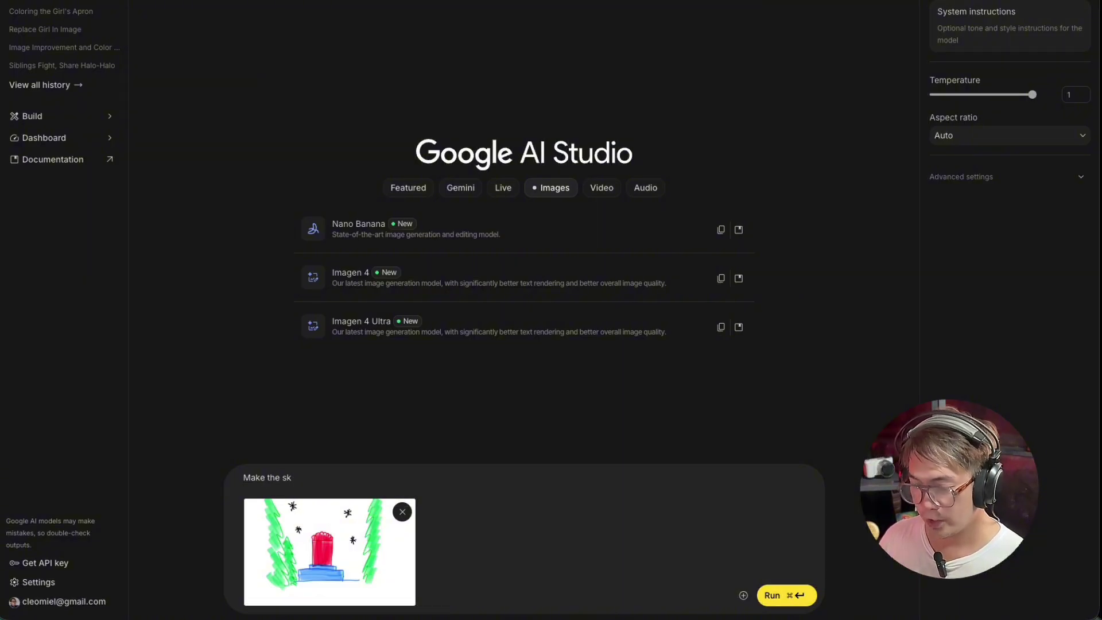
pyautogui.write('etch into')
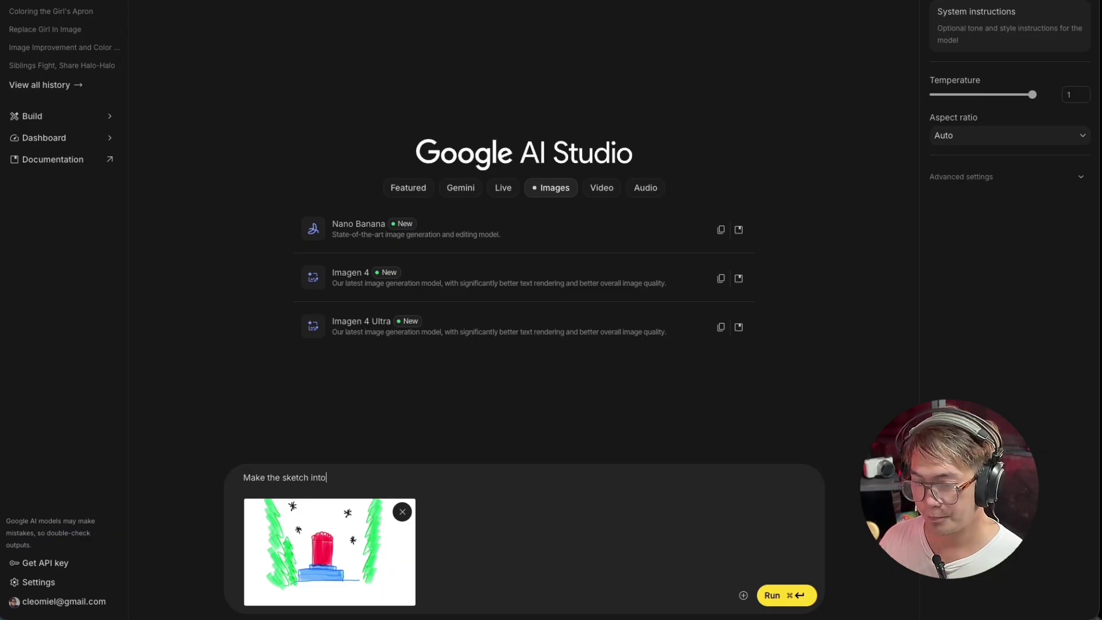
pyautogui.write(' a hypood')
pyautogui.press('BackSpace')
pyautogui.press('BackSpace')
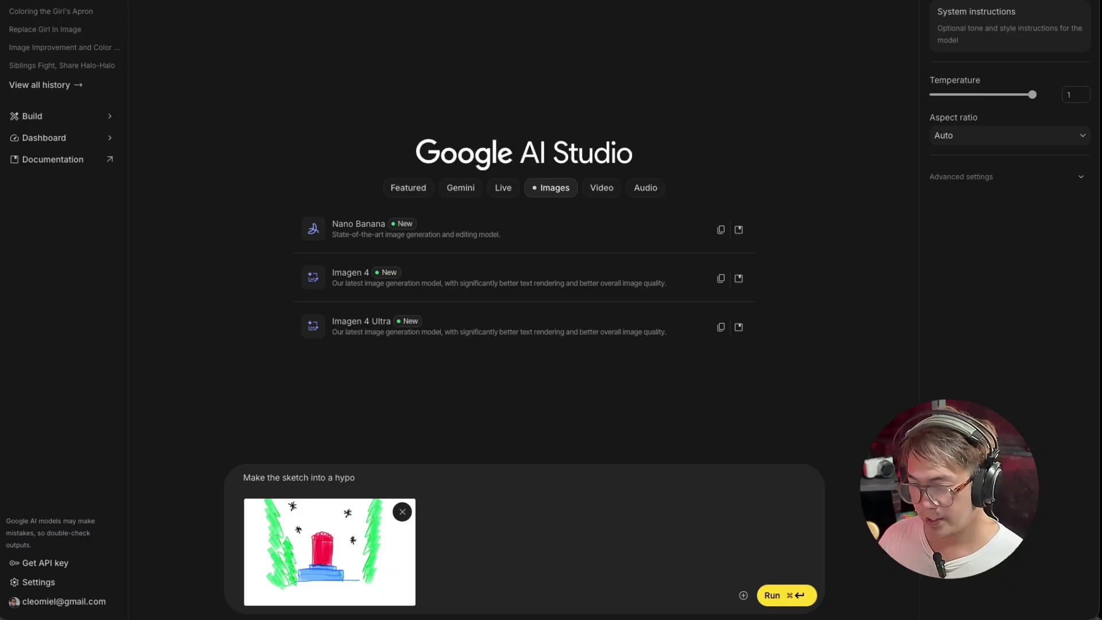
pyautogui.press('BackSpace')
pyautogui.write('er realisti')
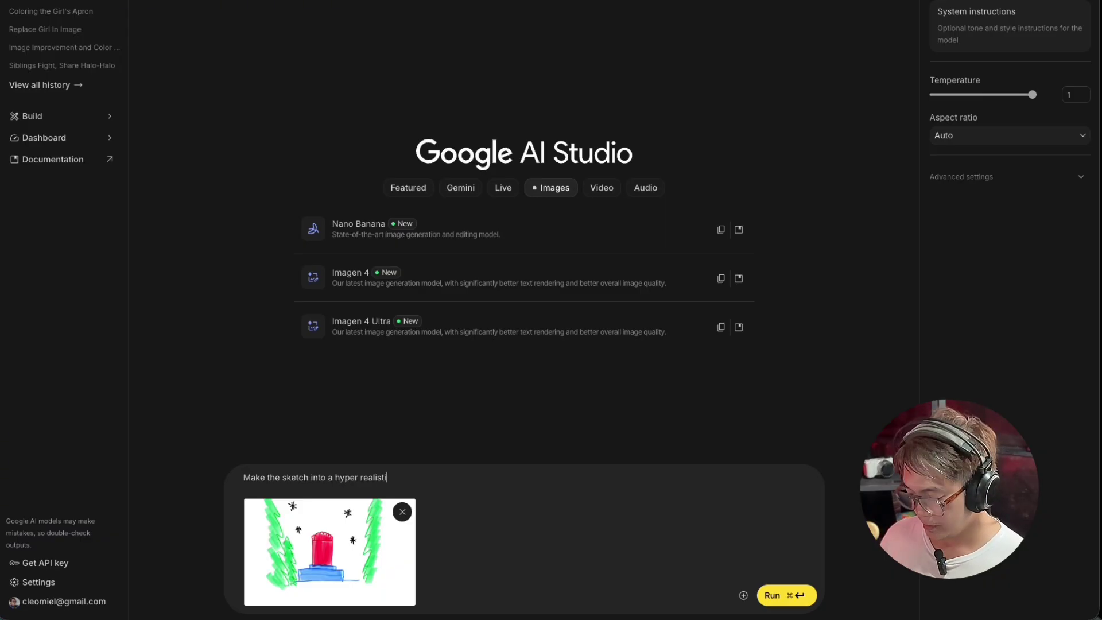
pyautogui.write('c image')
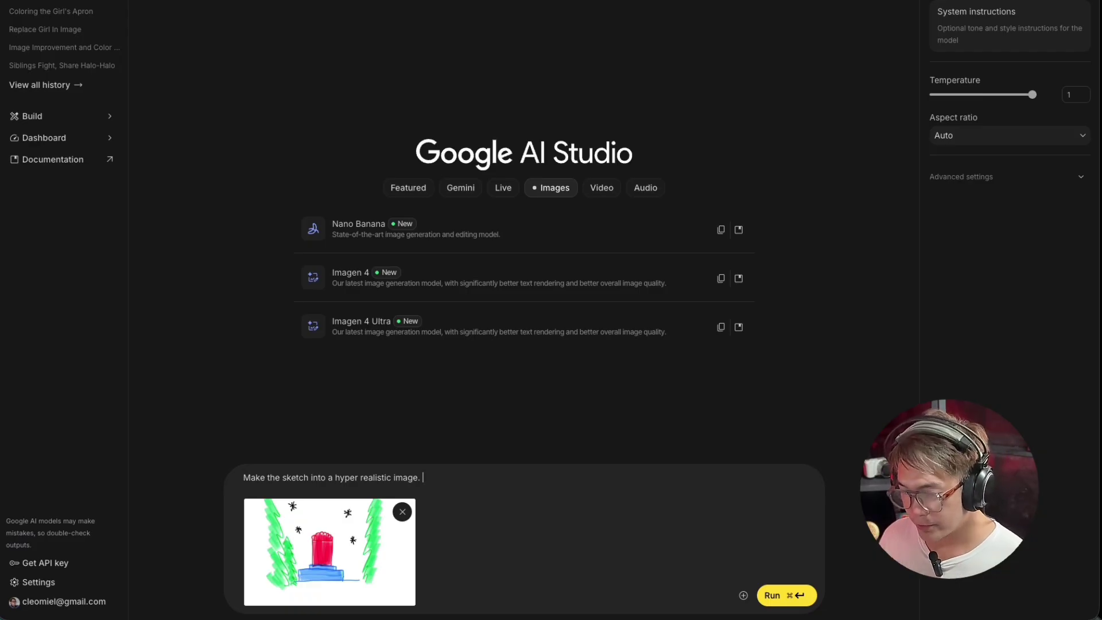
# Add the sentence "Red is the subject which is the halohalo." to the prompt
pyautogui.write('. Red')
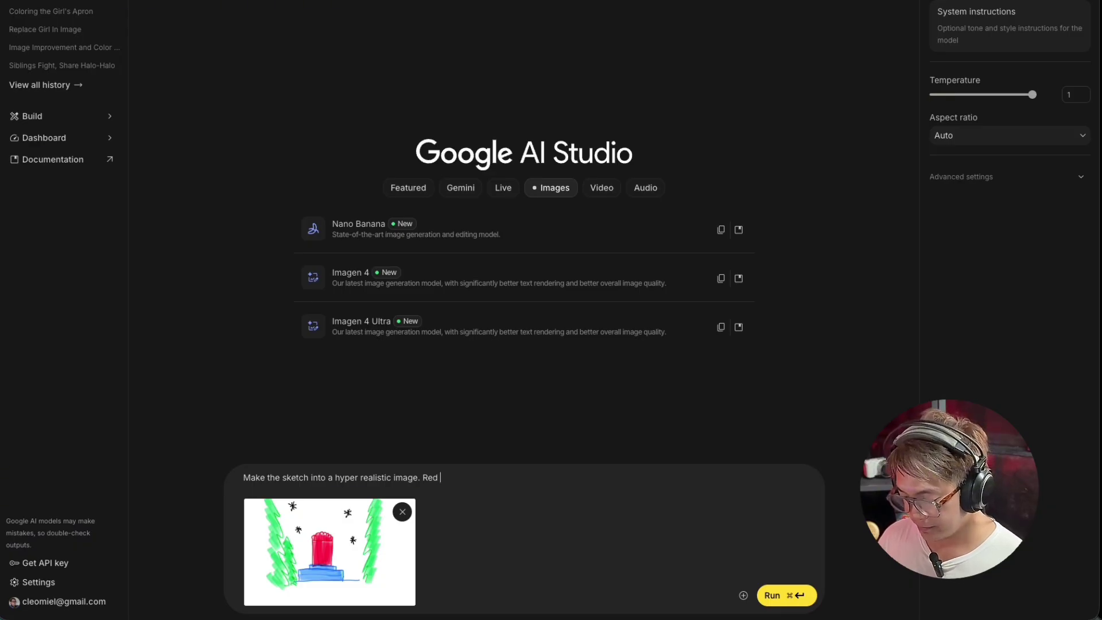
pyautogui.write(' is the su')
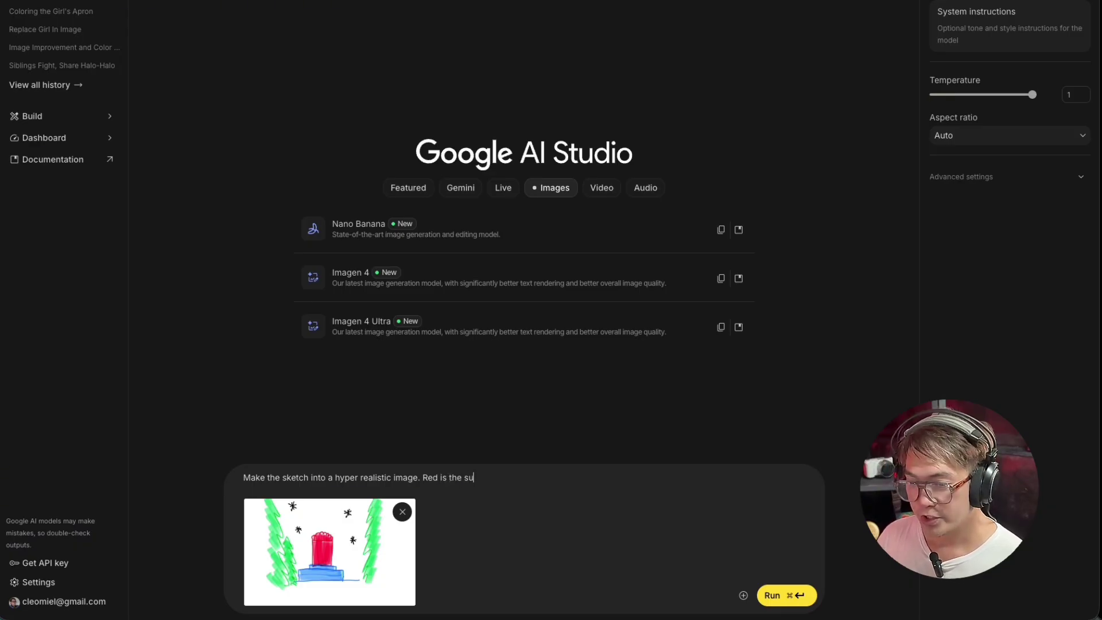
pyautogui.write('bjecy,')
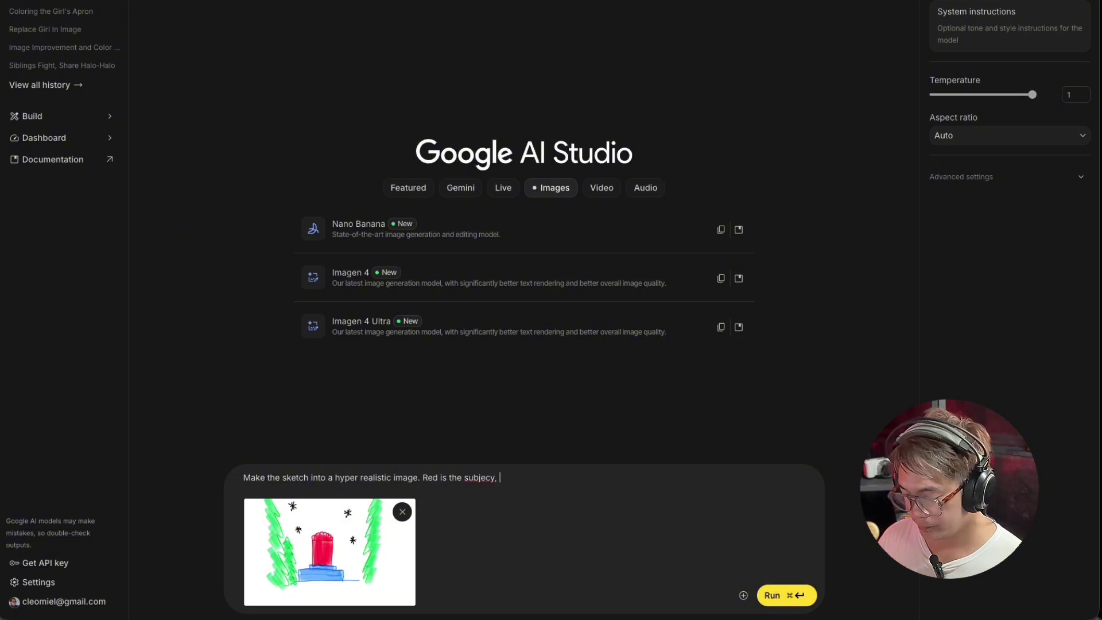
pyautogui.press('BackSpace')
pyautogui.press('BackSpace')
pyautogui.press('BackSpace')
pyautogui.write('t w')
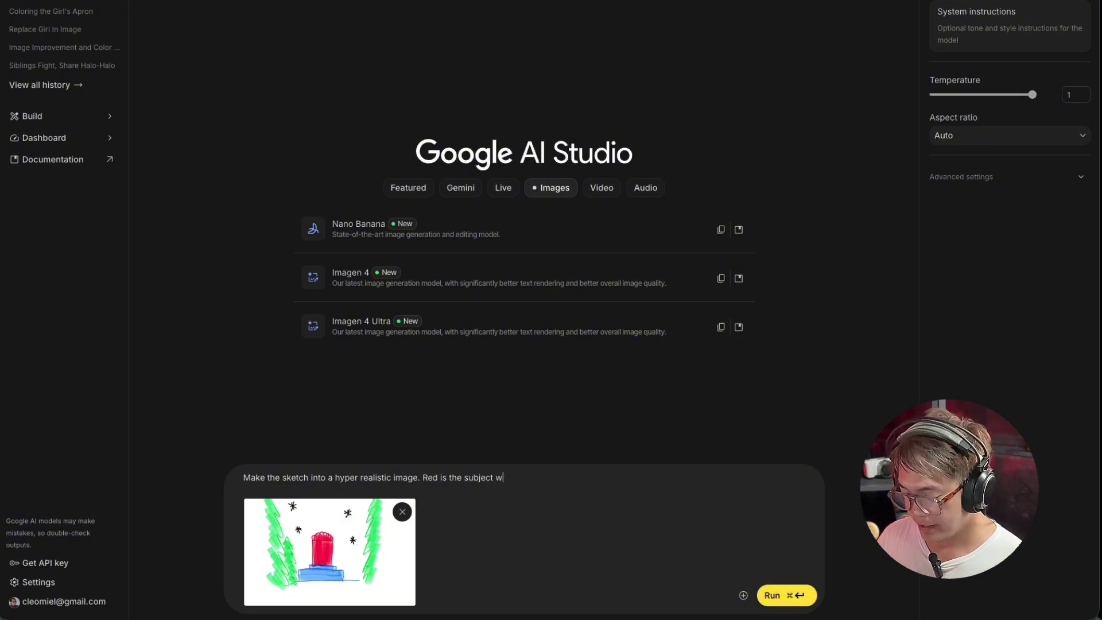
pyautogui.write('hich is the halohalo.')
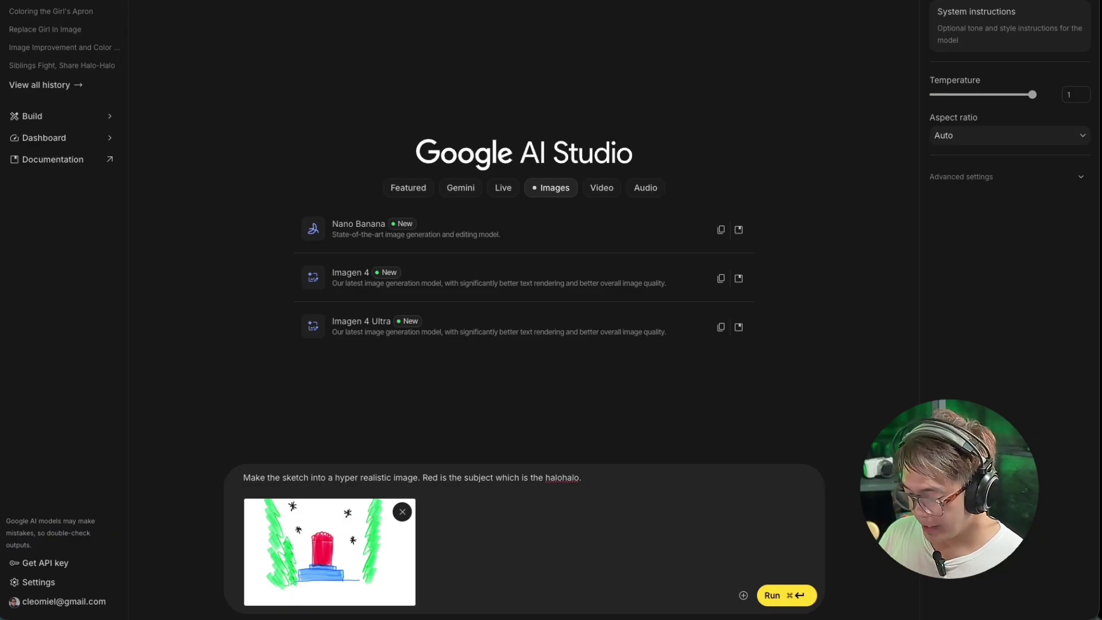
# Continue the prompt with "blue is the metallic platform."
pyautogui.write('blue')
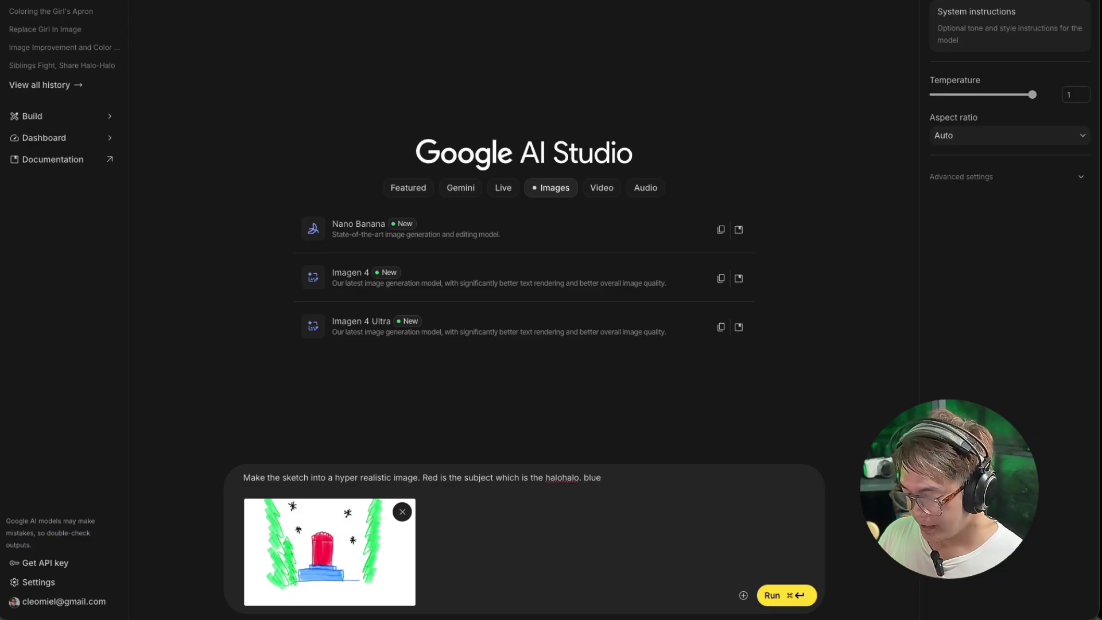
pyautogui.write(' is the ')
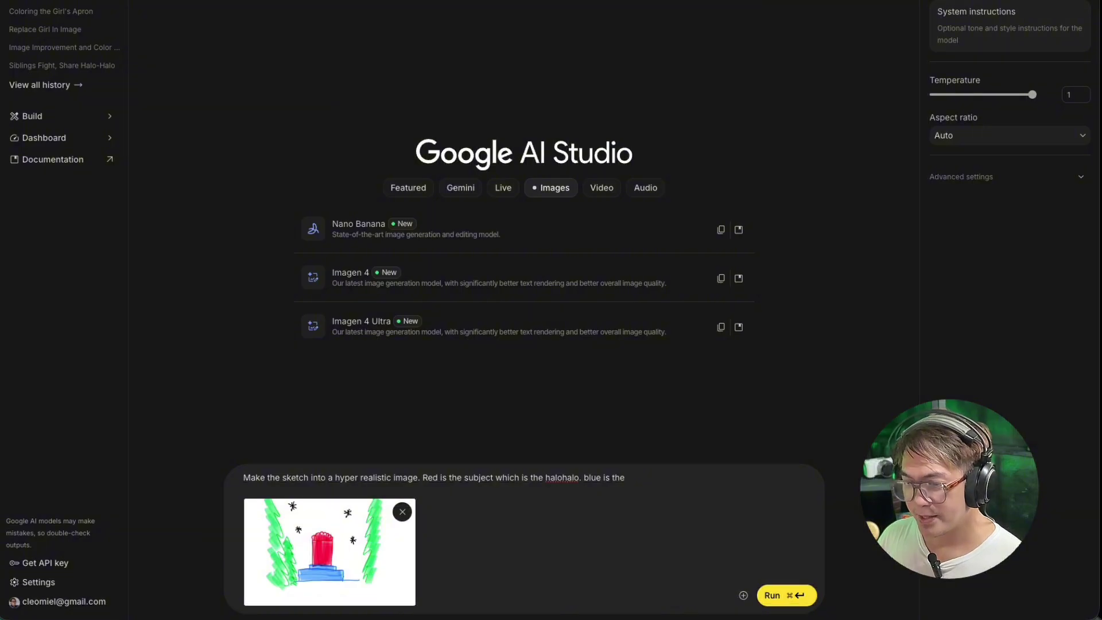
pyautogui.write('met')
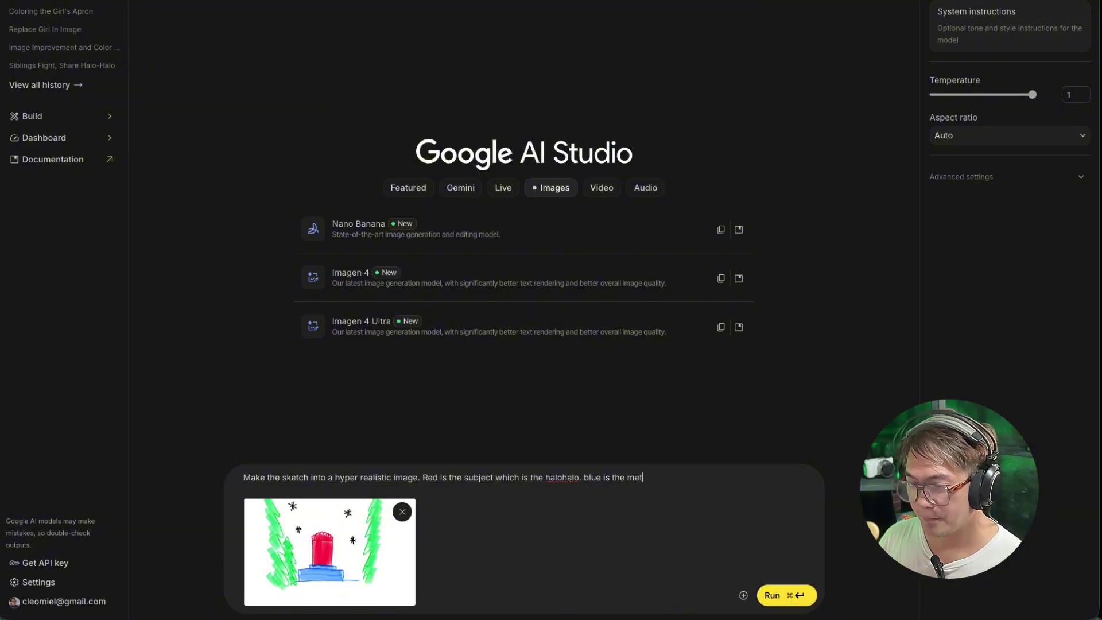
pyautogui.write('alluic')
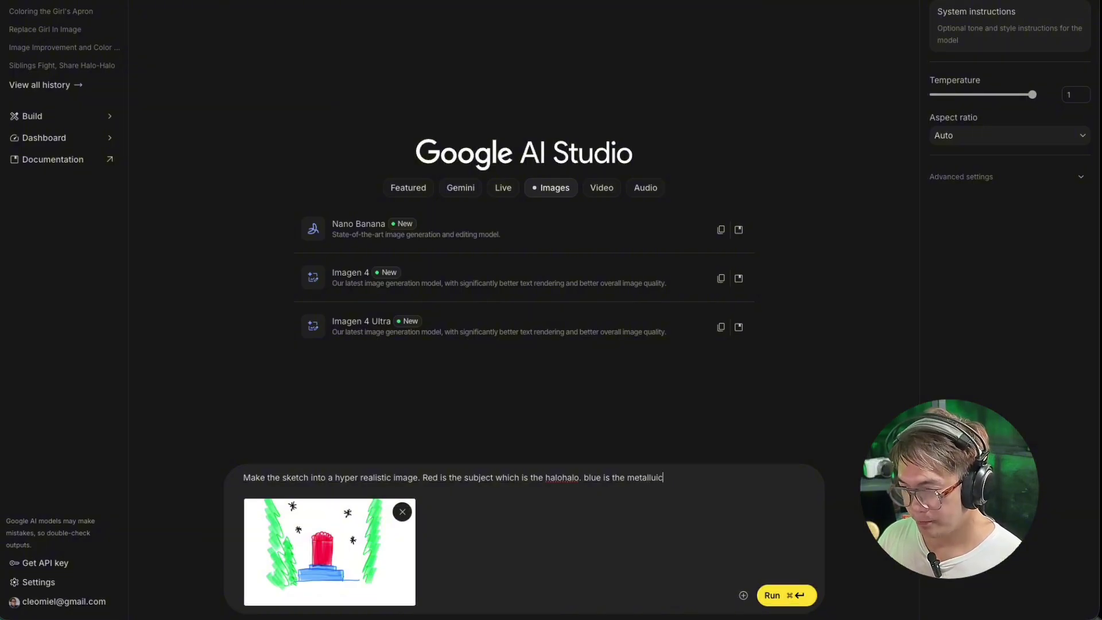
pyautogui.press('BackSpace')
pyautogui.press('BackSpace')
pyautogui.press('BackSpace')
pyautogui.write('ic pa')
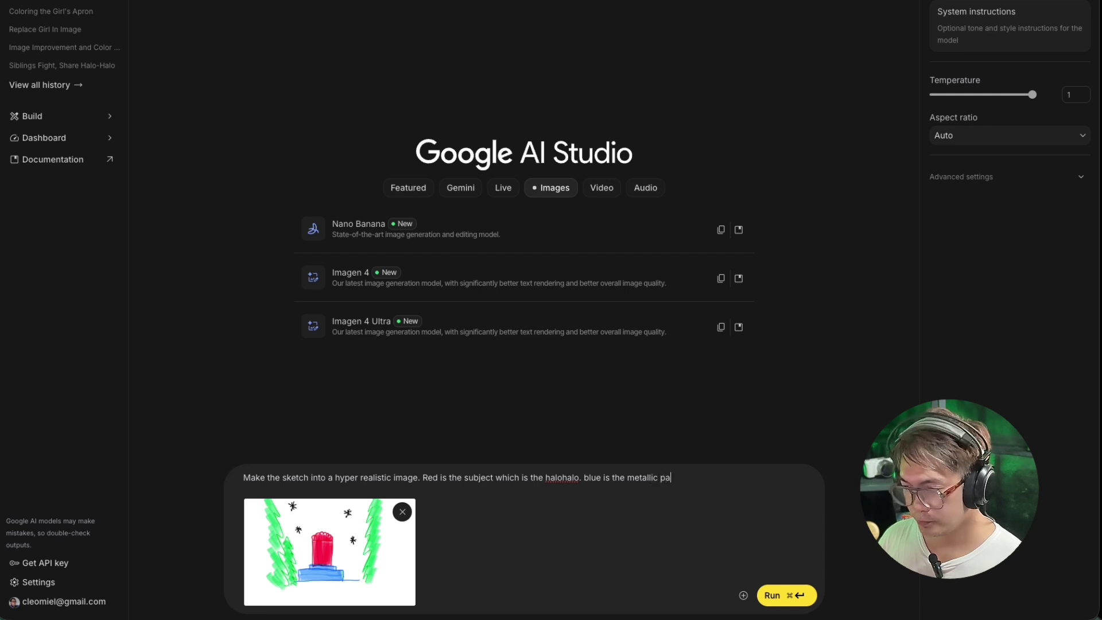
pyautogui.press('BackSpace')
pyautogui.write('latform')
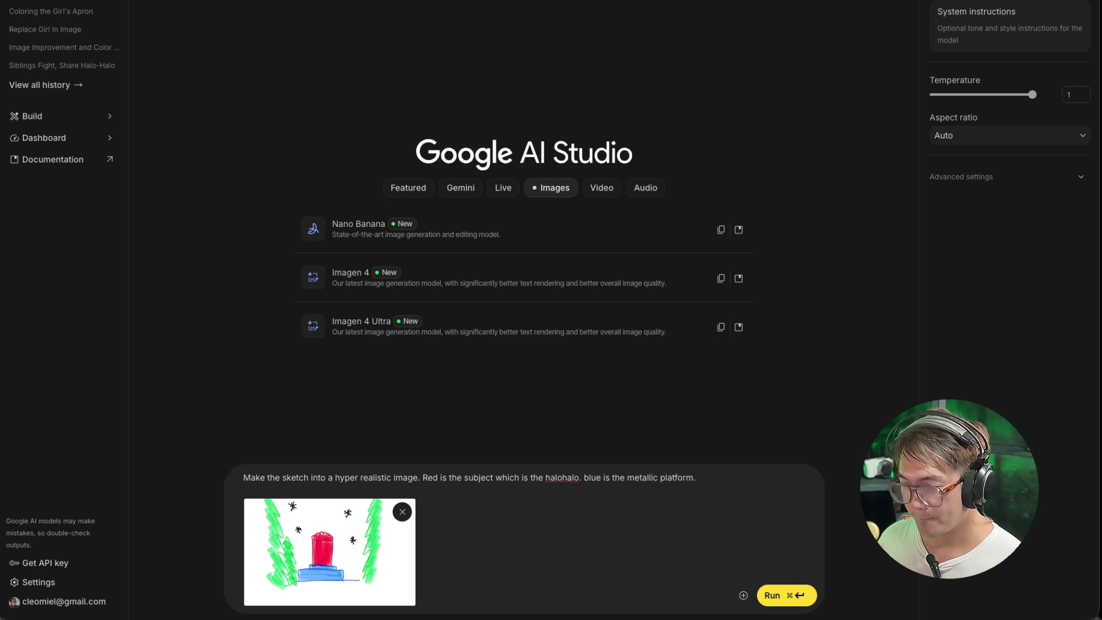
pyautogui.write('. ')
# Describe the trees in the prompt with "Greens are the pine trees."
pyautogui.write('Gr')
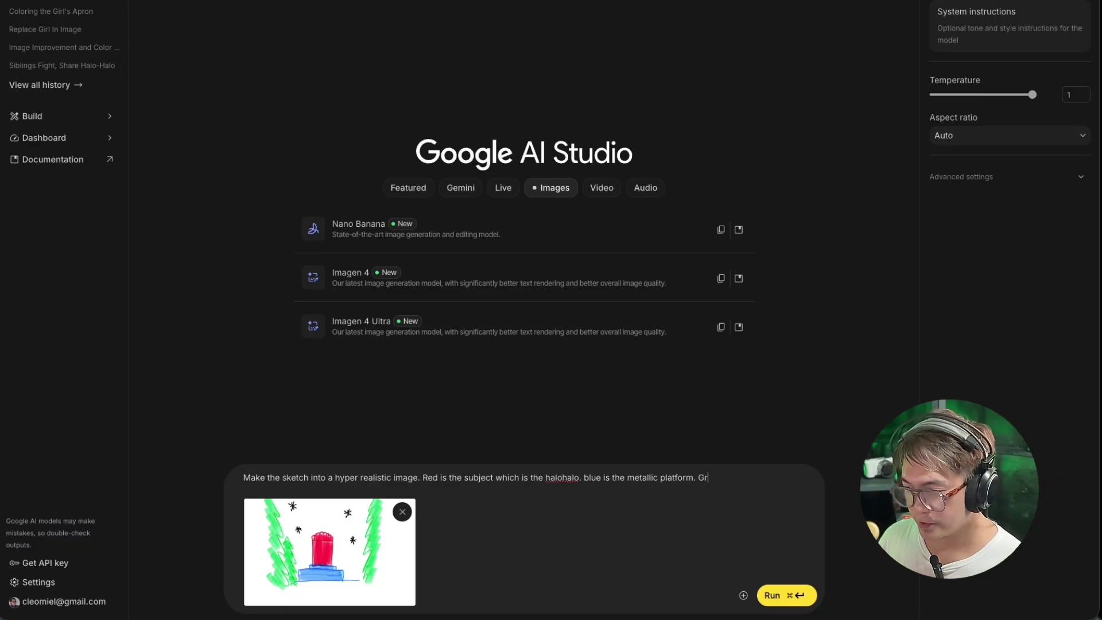
pyautogui.write('eens')
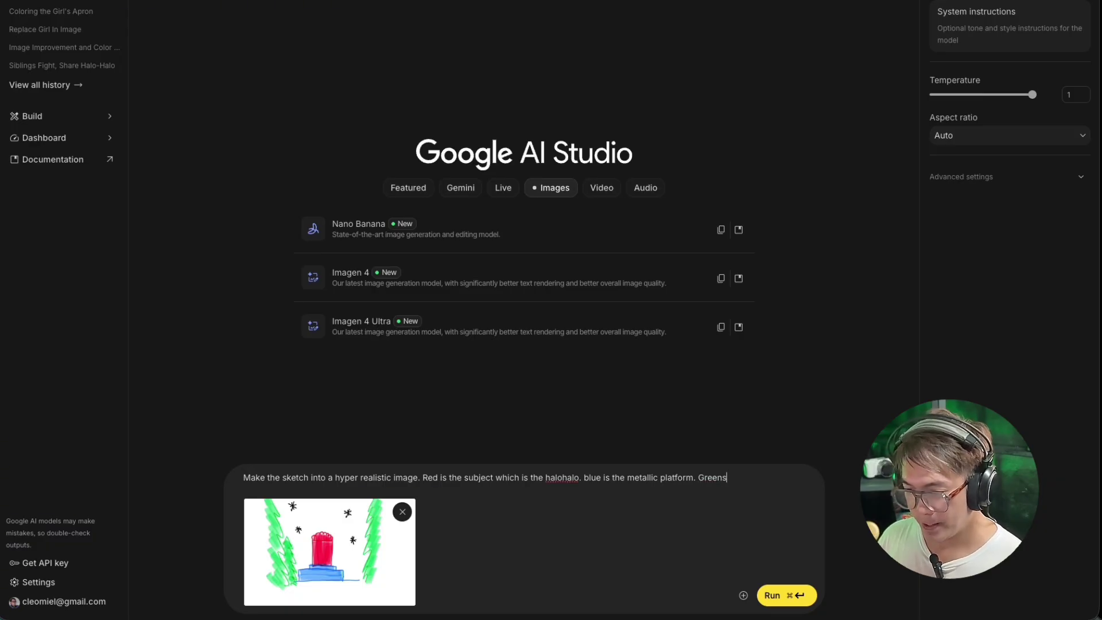
pyautogui.write(' are th')
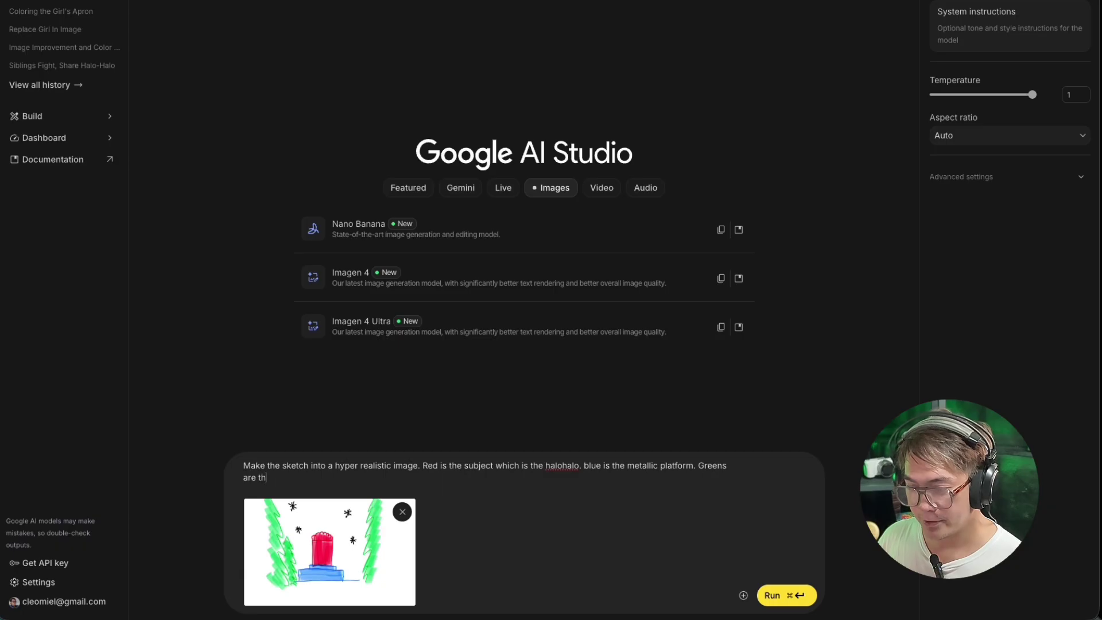
pyautogui.write('e pin')
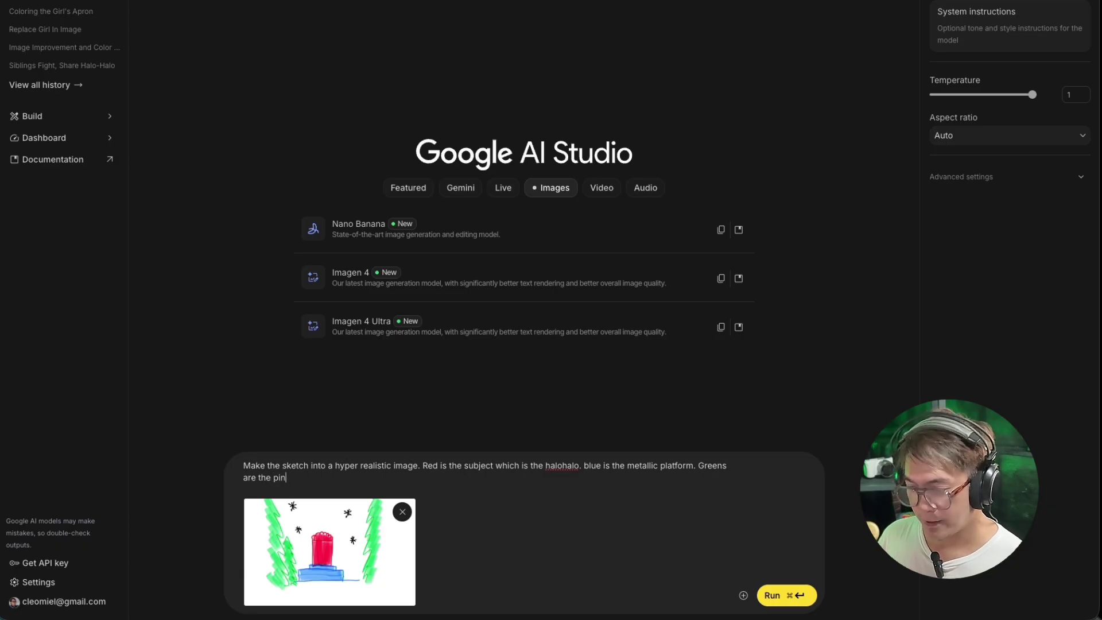
pyautogui.write('e tree')
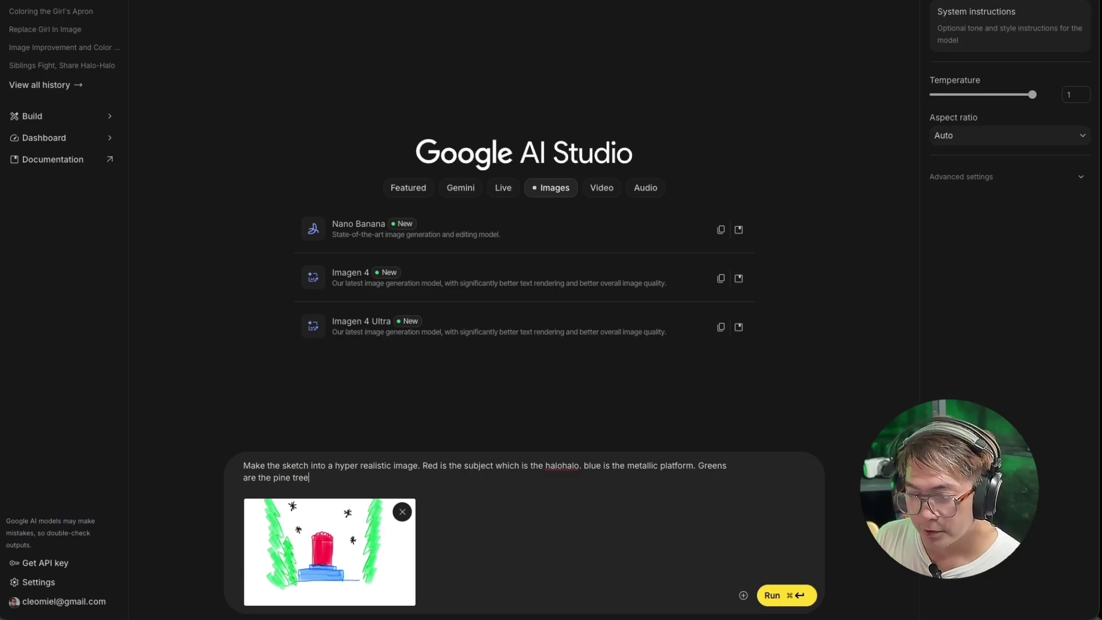
pyautogui.write('s. b')
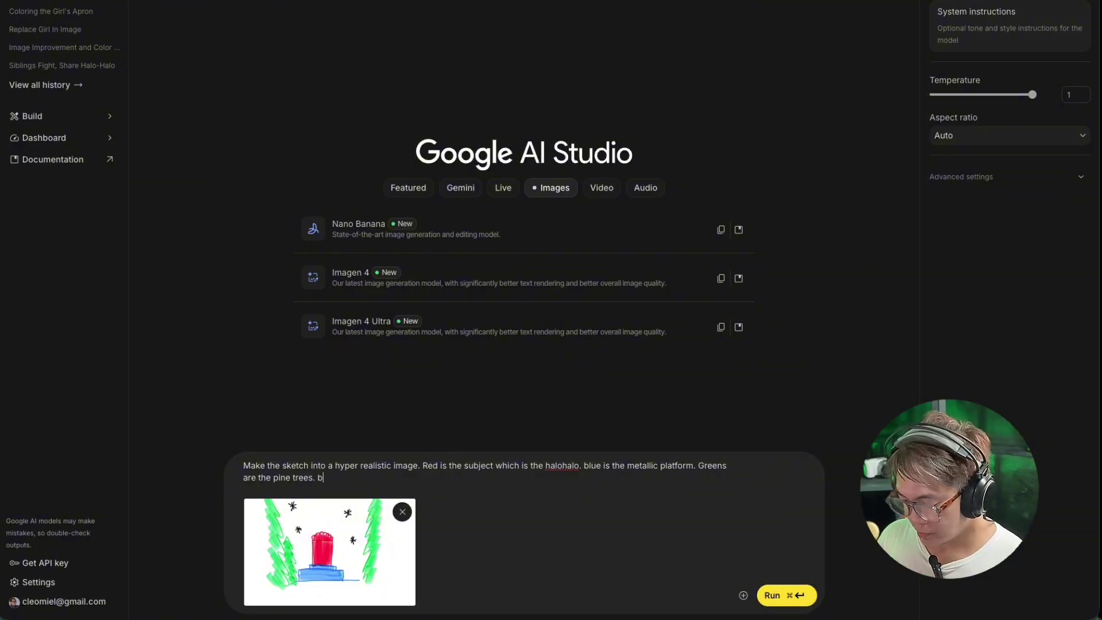
# Finish the prompt with "black are the snowflakes."
pyautogui.write('lack')
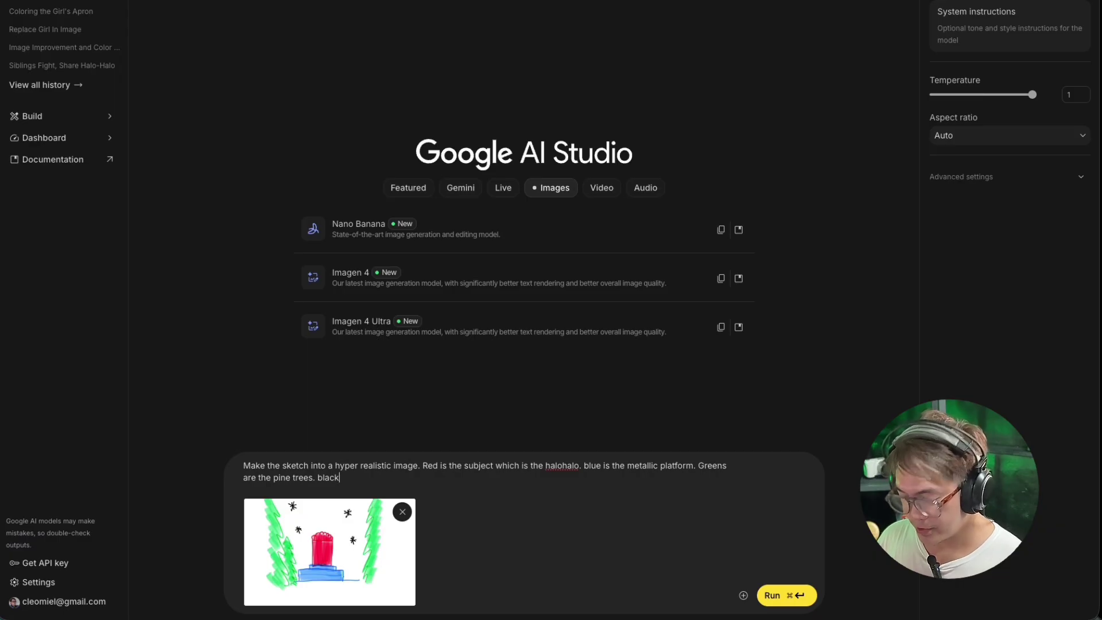
pyautogui.write(' are the')
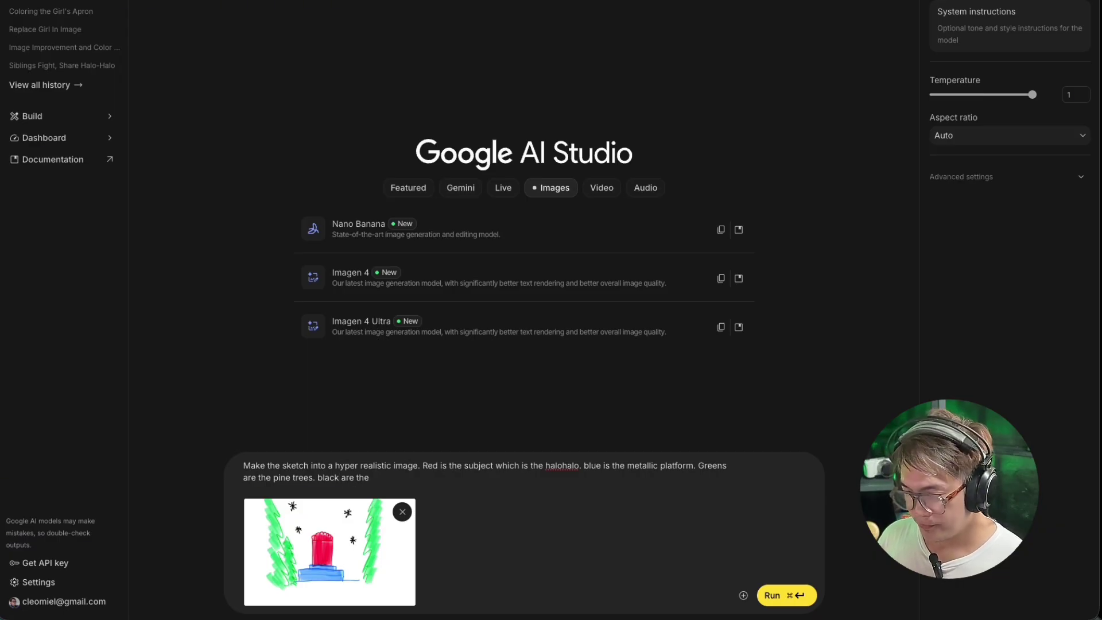
pyautogui.write(' snowflac')
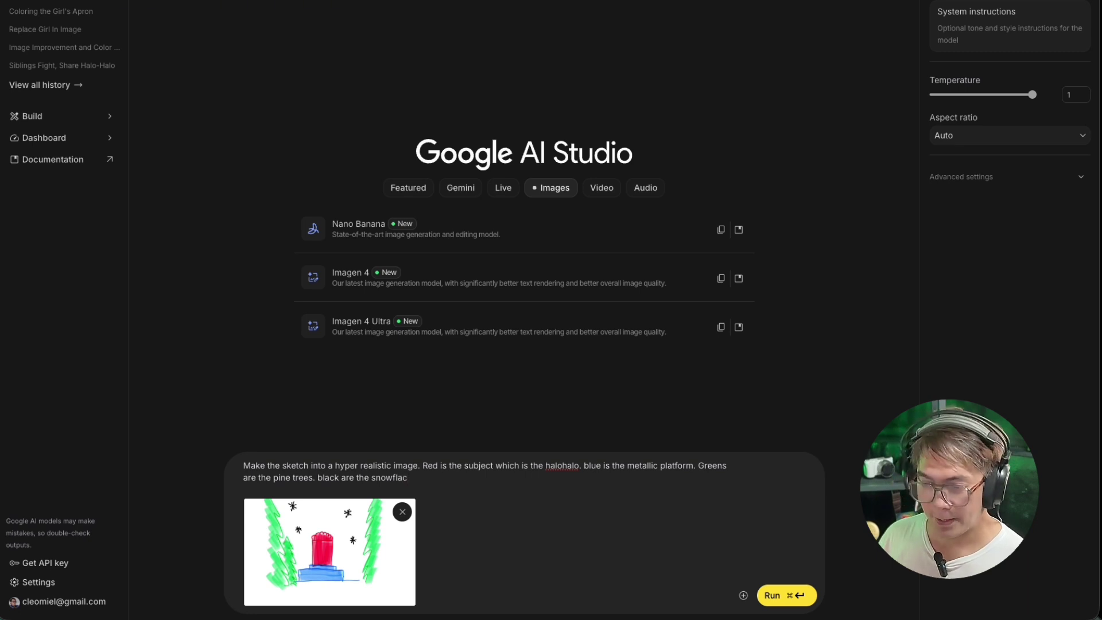
pyautogui.write('k')
pyautogui.press('BackSpace')
pyautogui.press('BackSpace')
pyautogui.write('kes.')
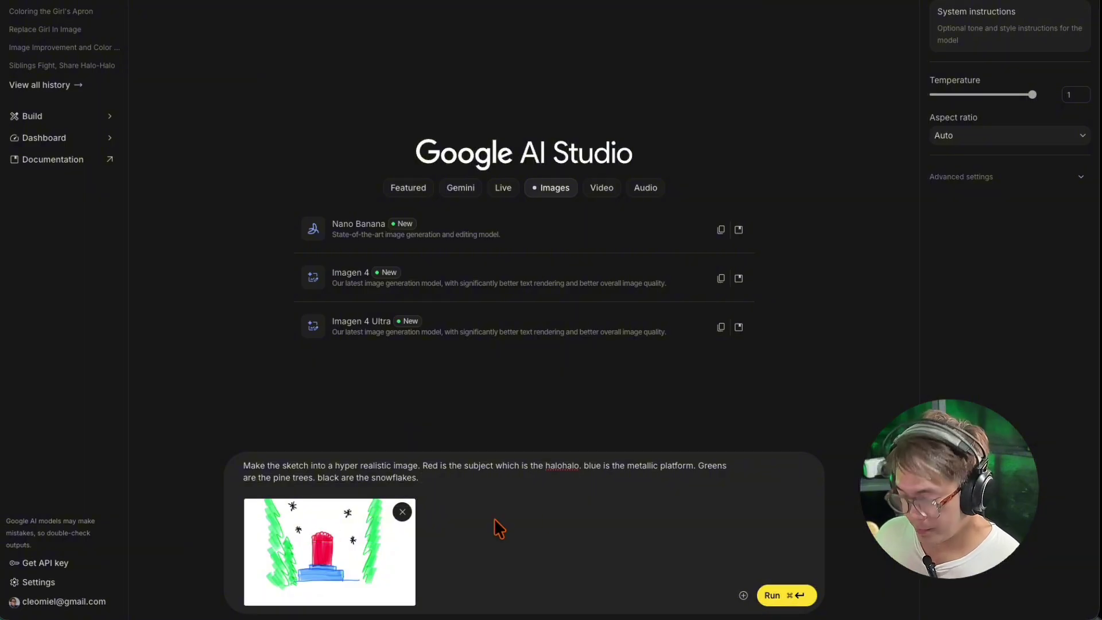
# Copy the whole prompt text and run the prompt with the attached sketch
pyautogui.press('super+a')
pyautogui.hotkey('ctrl', 'c')
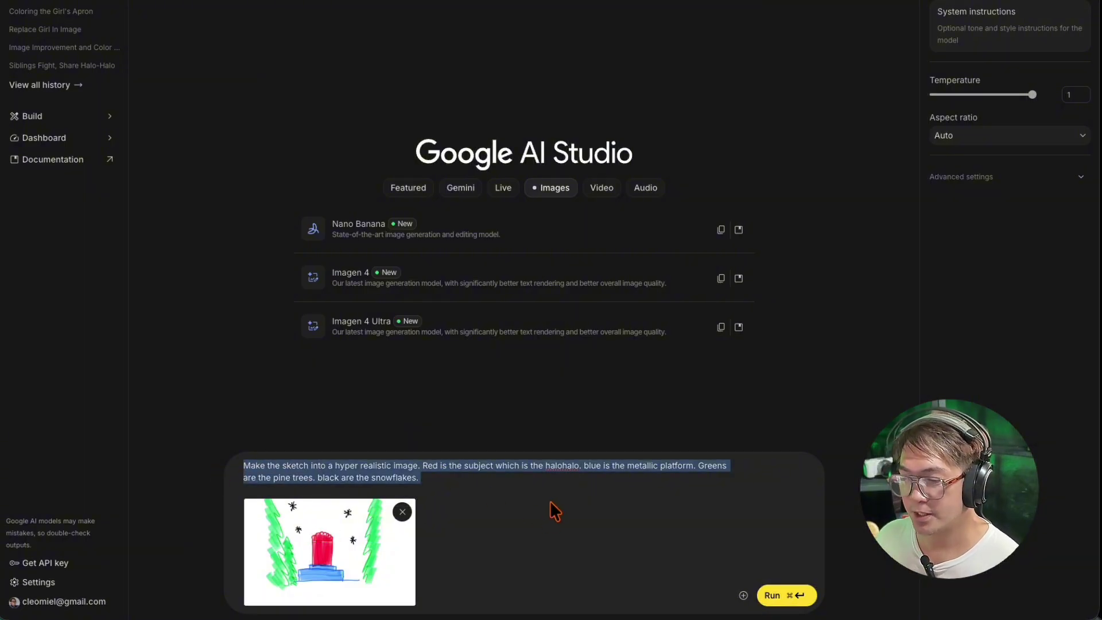
pyautogui.click(784, 595)
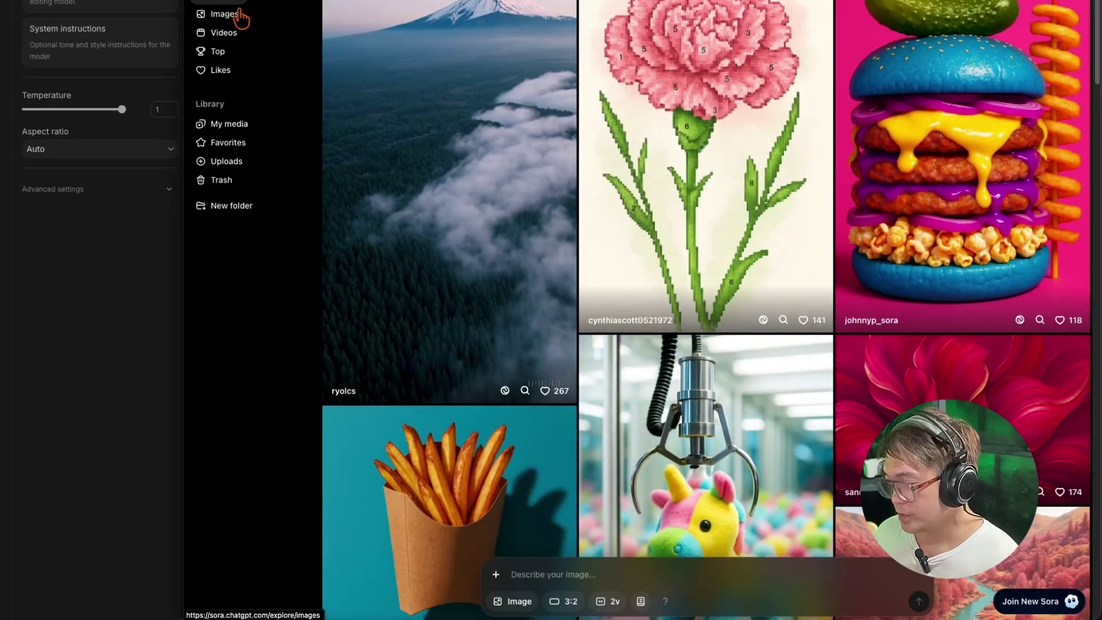
# Paste the copied sketch-to-realistic prompt into Sora's image description and check the output type, keeping Image
pyautogui.click(551, 561)
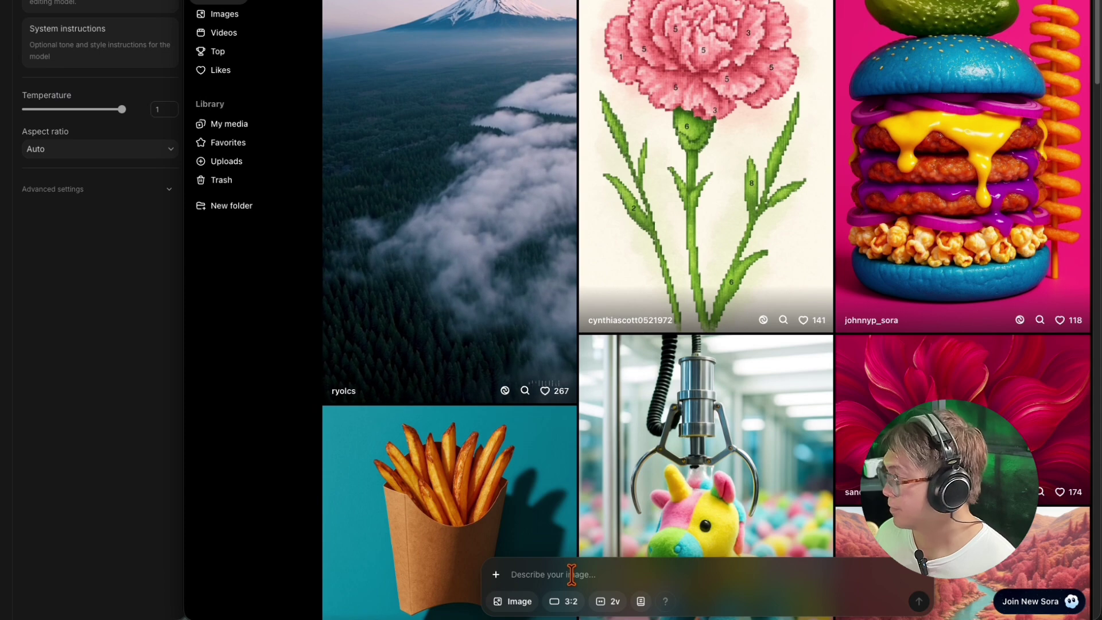
pyautogui.hotkey('ctrl', 'v')
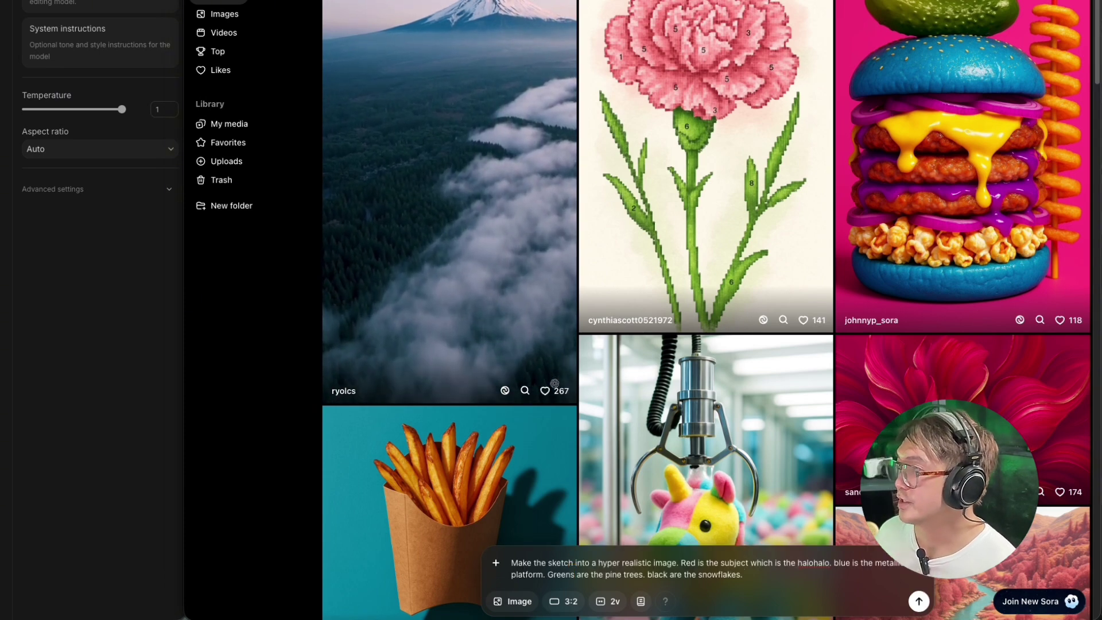
pyautogui.moveTo(710, 619); pyautogui.dragTo(710, 609)
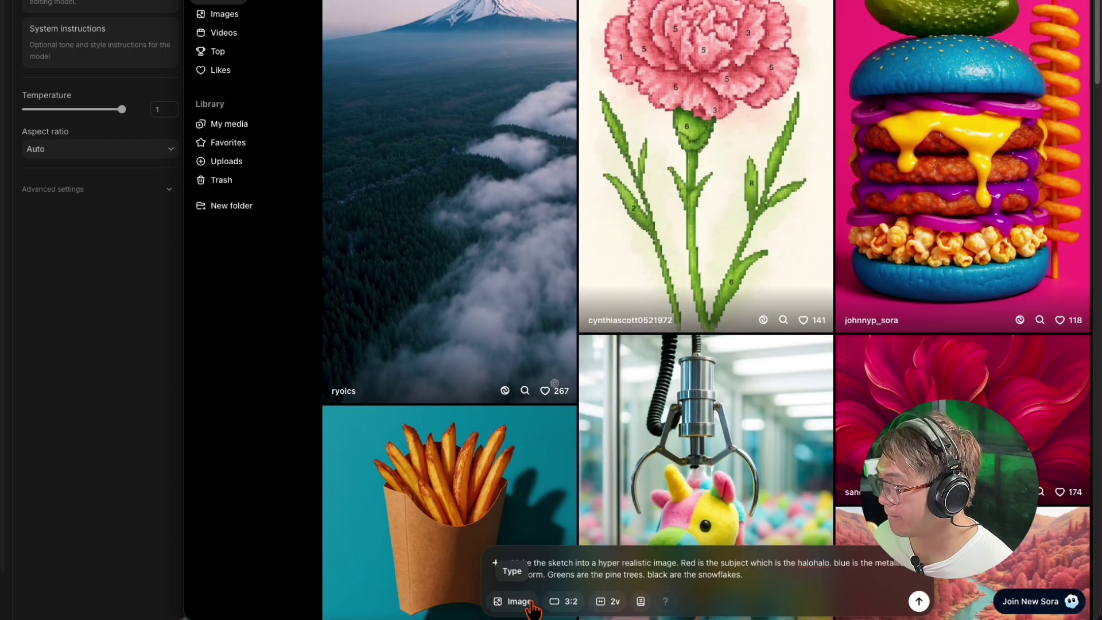
pyautogui.click(529, 603)
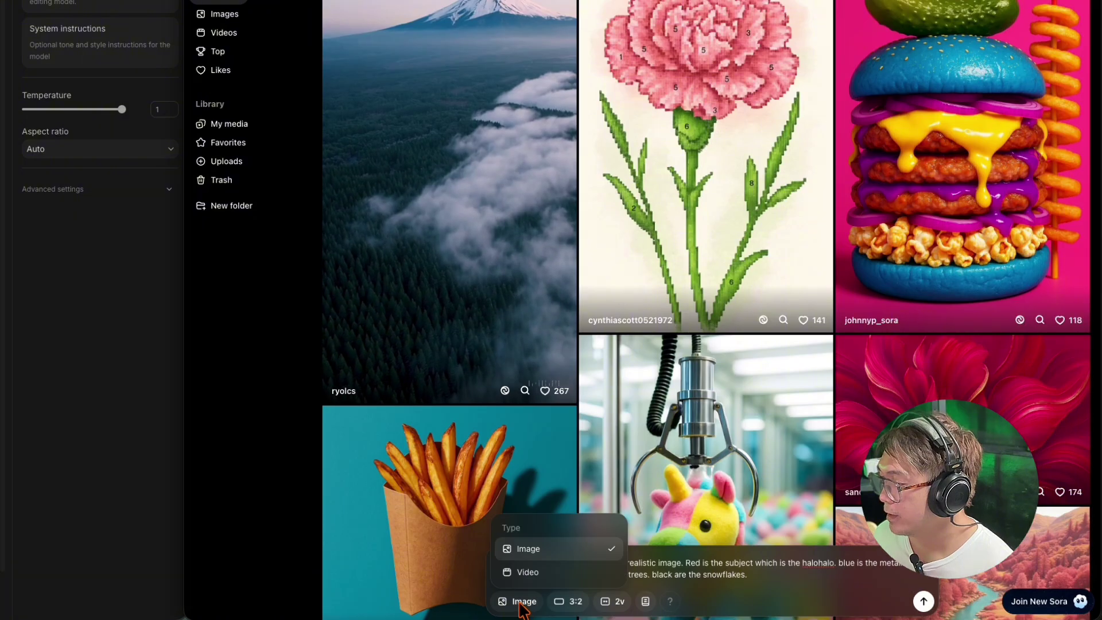
pyautogui.click(735, 583)
# Attach the sketch IMG_0098.PNG from the device's Downloads folder to the Sora prompt
pyautogui.click(501, 563)
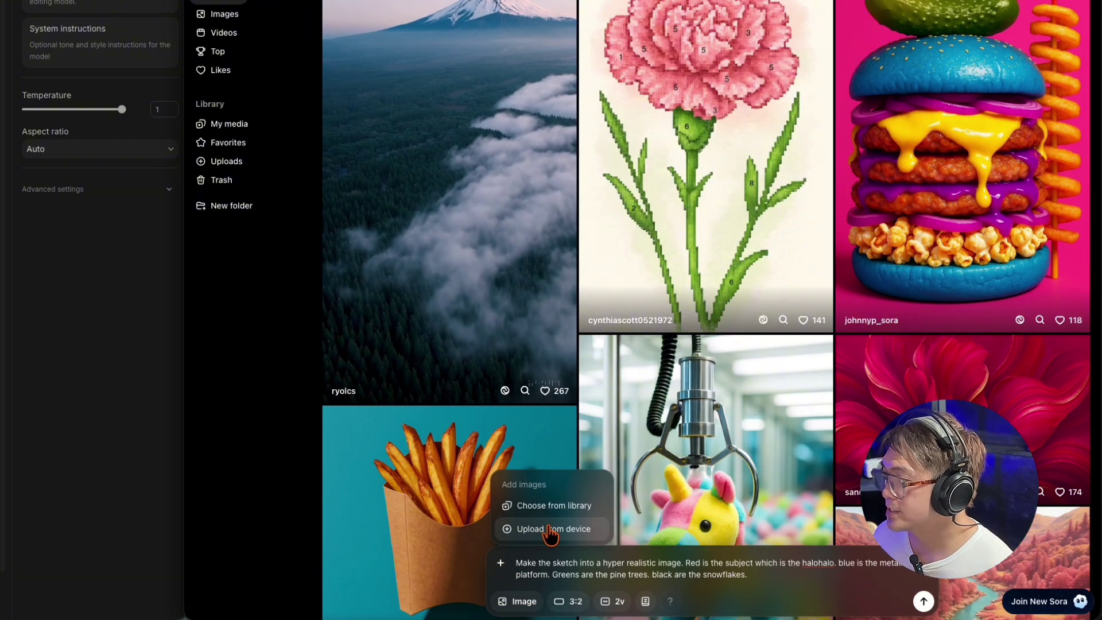
pyautogui.click(550, 530)
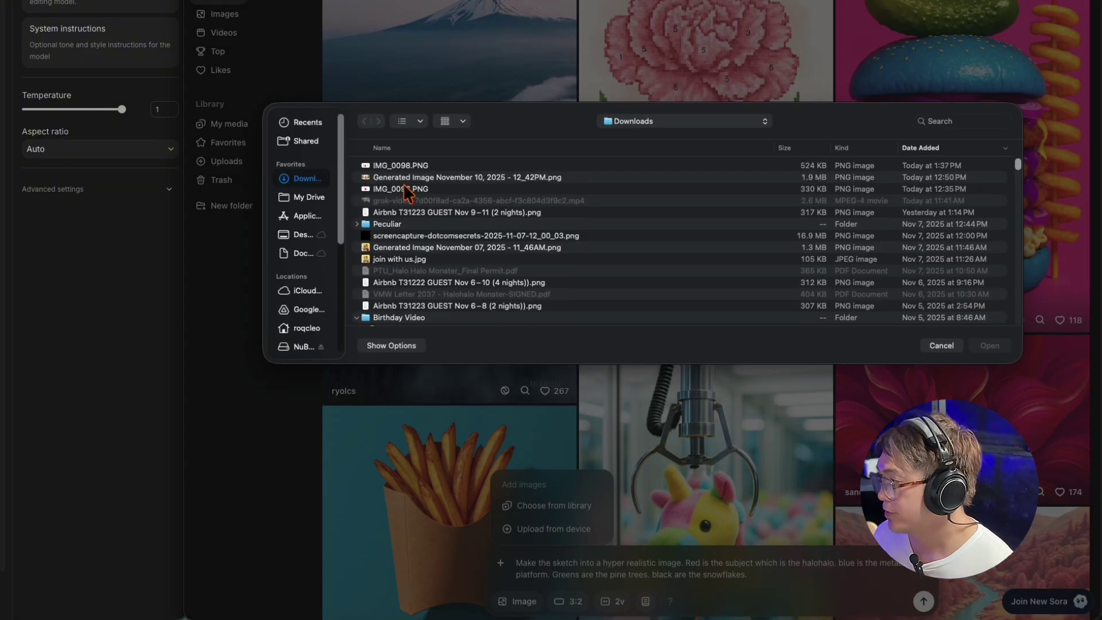
pyautogui.click(407, 164)
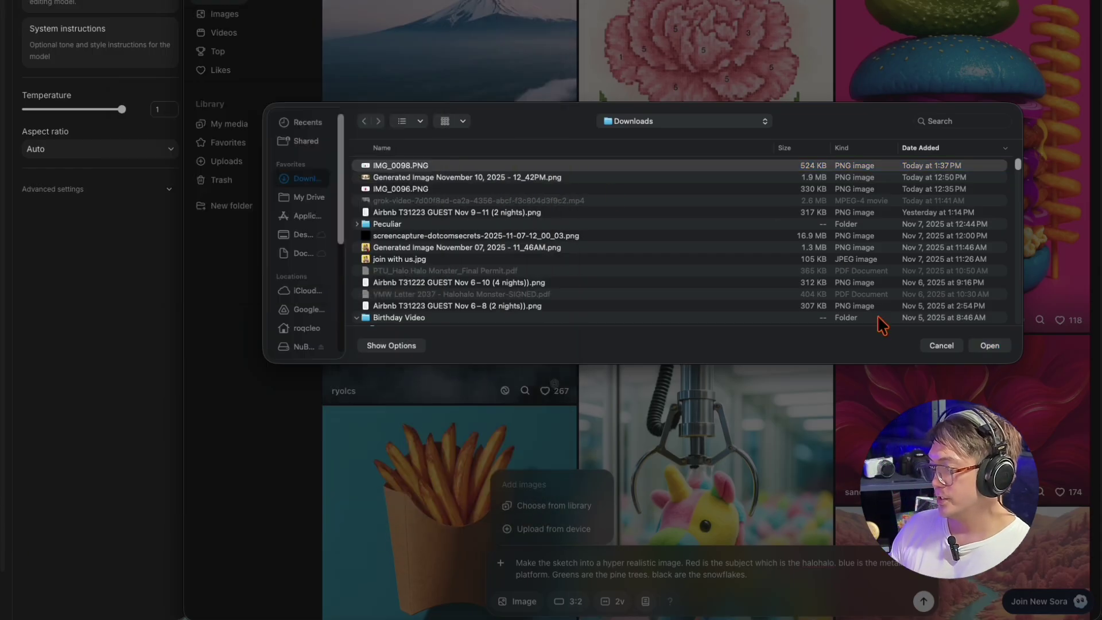
pyautogui.click(990, 346)
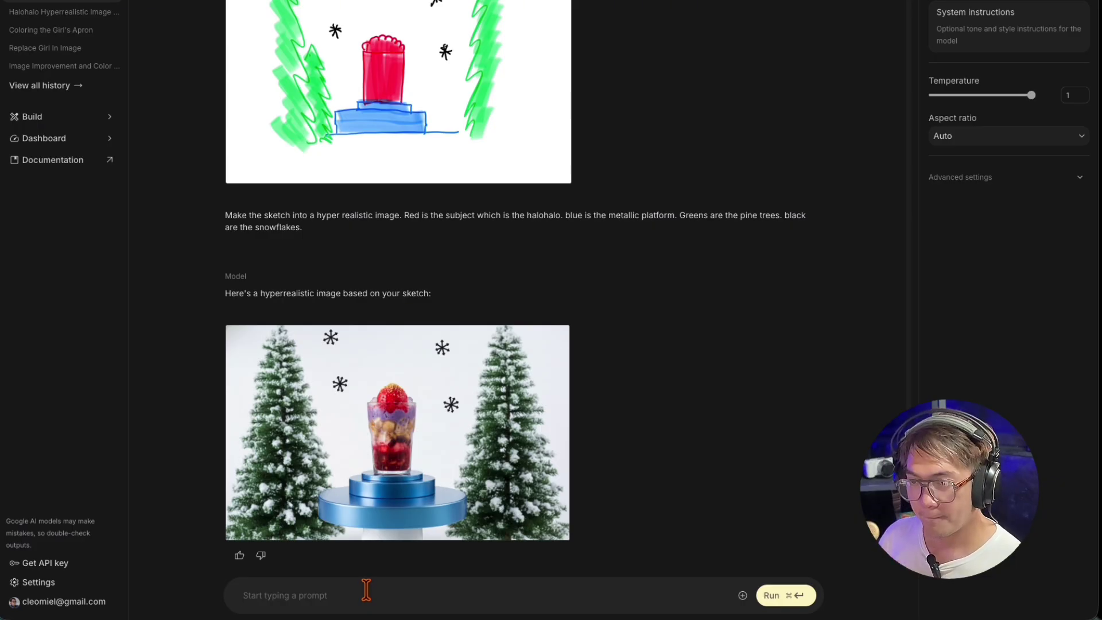
# In Google AI Studio, start a follow-up prompt with "the pine trees protrude, blur effect. so that we can focus on the subject."
pyautogui.write('the pine trees protrude, blur effect. so that we can focus on the ')
pyautogui.write('s')
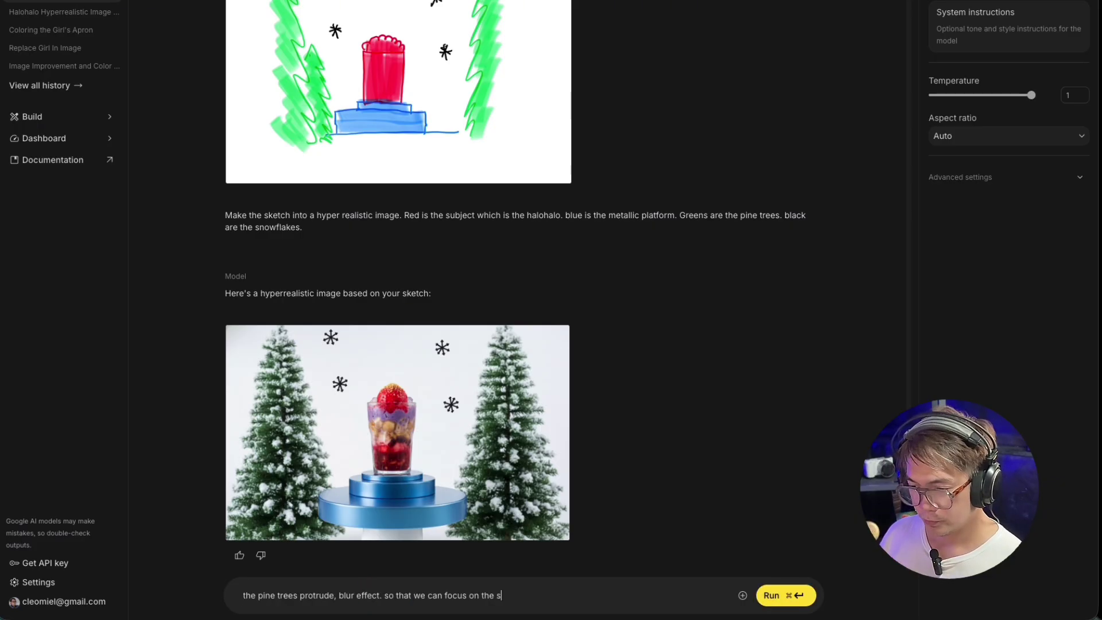
pyautogui.write('ubject')
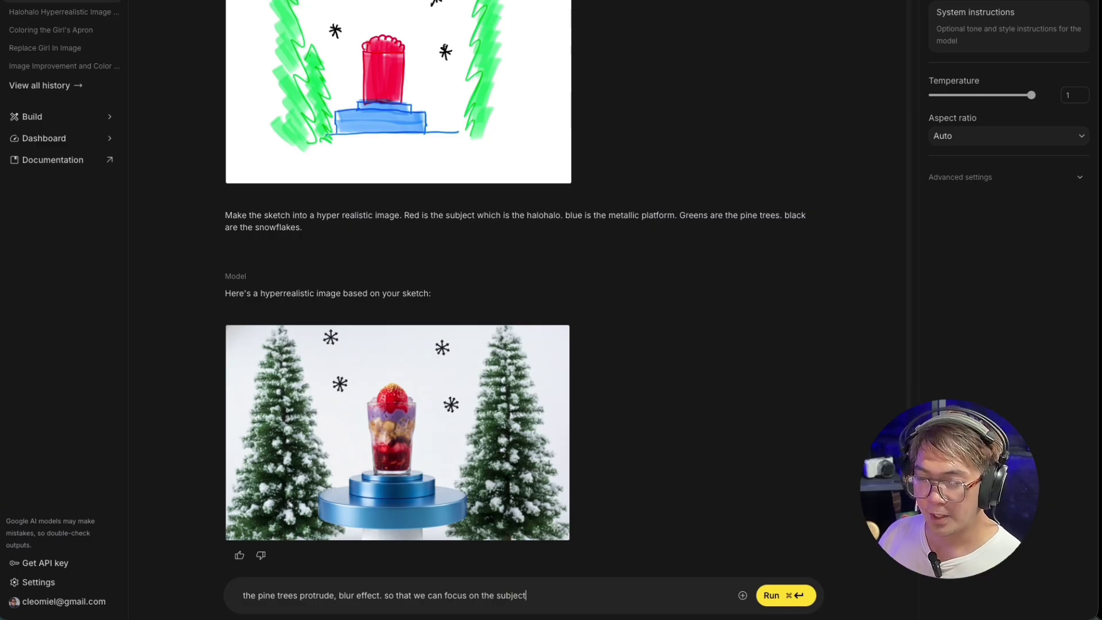
pyautogui.write('.')
pyautogui.press('Return')
# Add a second line to the prompt: "Change the background into warm red. move the subject at the back."
pyautogui.write('Change')
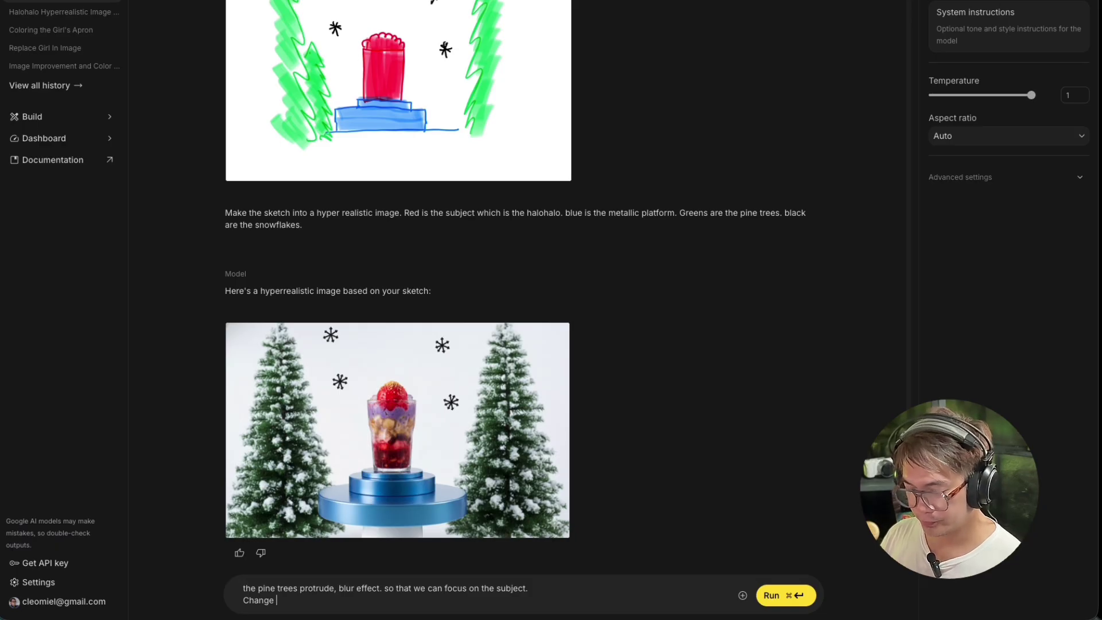
pyautogui.write(' the backg')
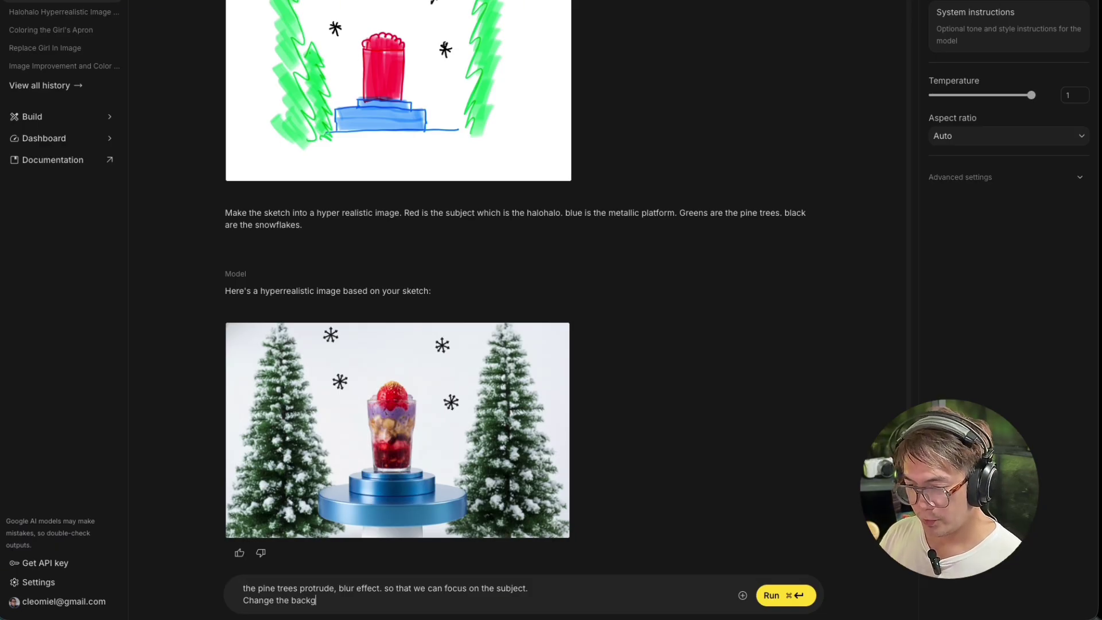
pyautogui.write('round int')
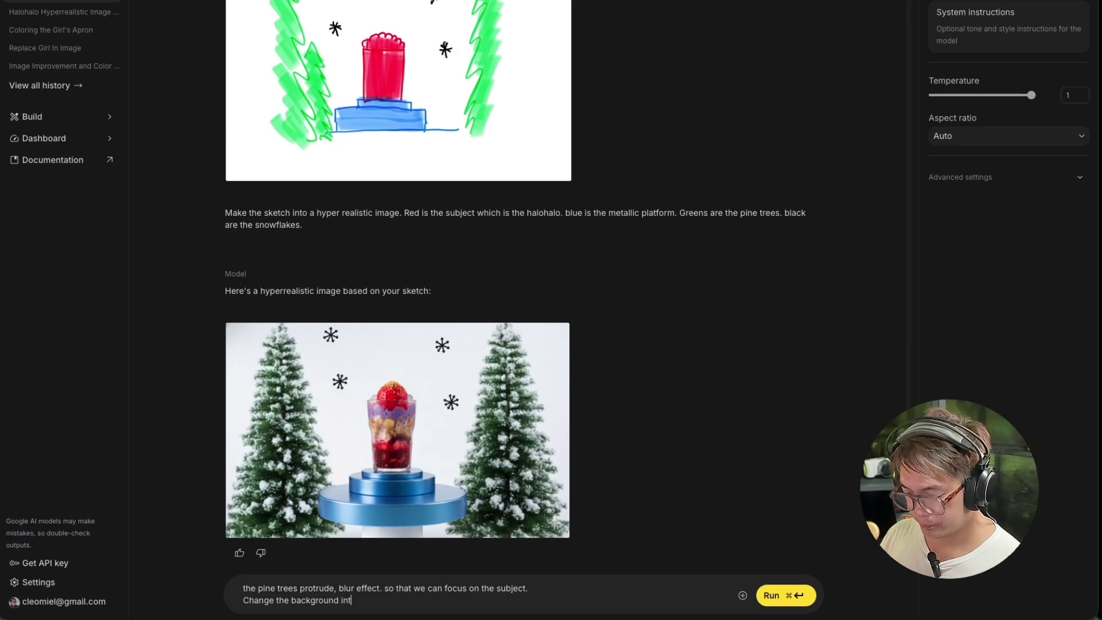
pyautogui.write('o warm red. ')
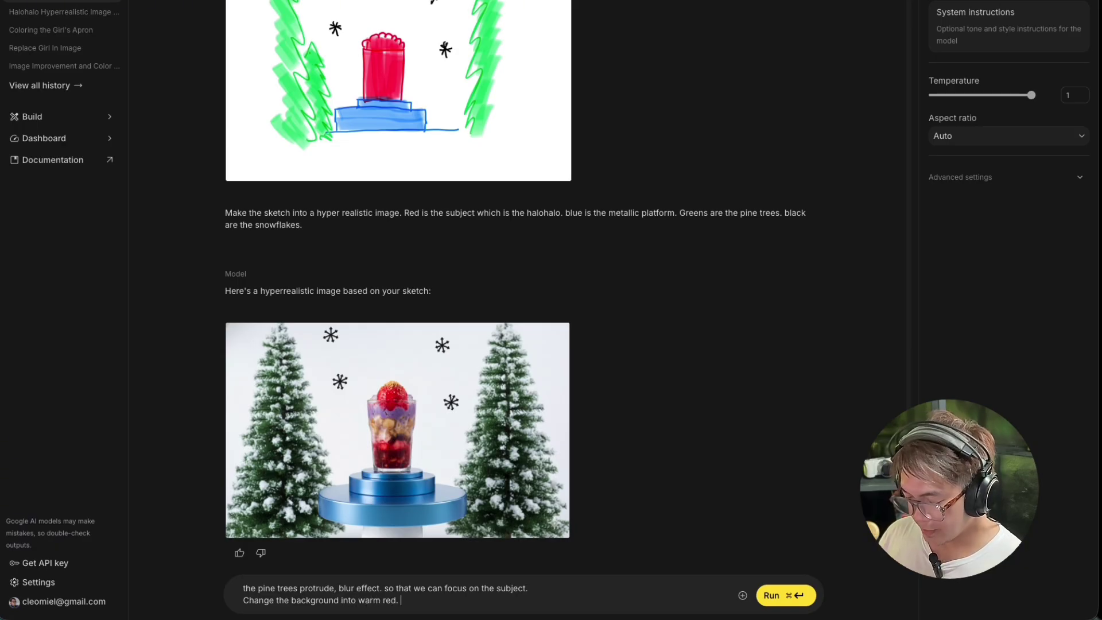
pyautogui.write('move the su')
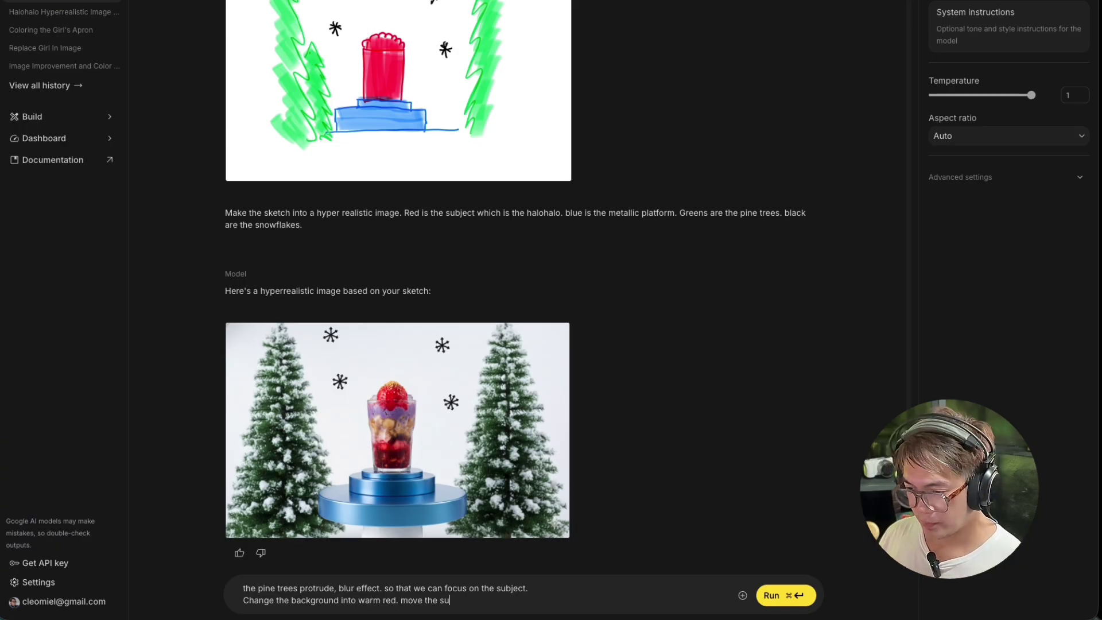
pyautogui.write('bject ')
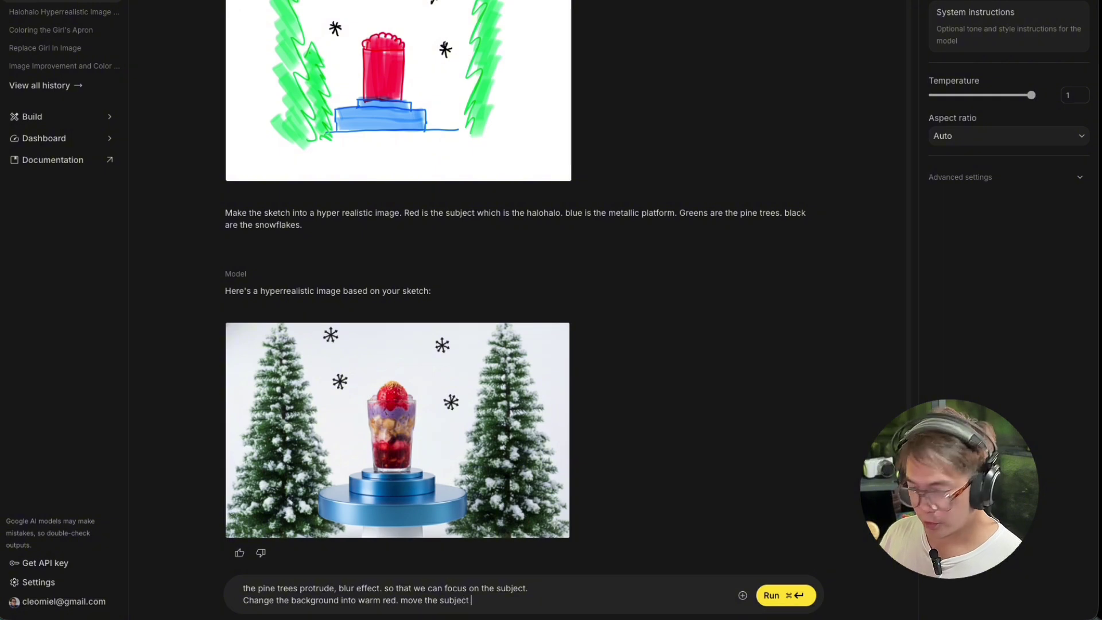
pyautogui.write('at the back.')
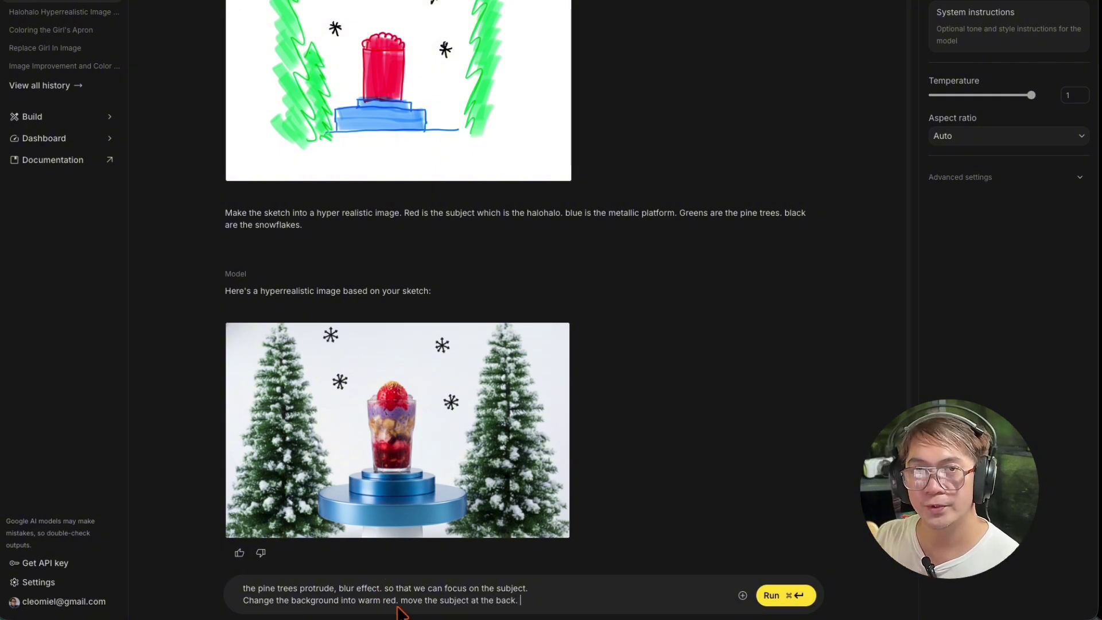
# Split the follow-up prompt into four separate lines, one per sentence, each starting with a dash
pyautogui.click(388, 588)
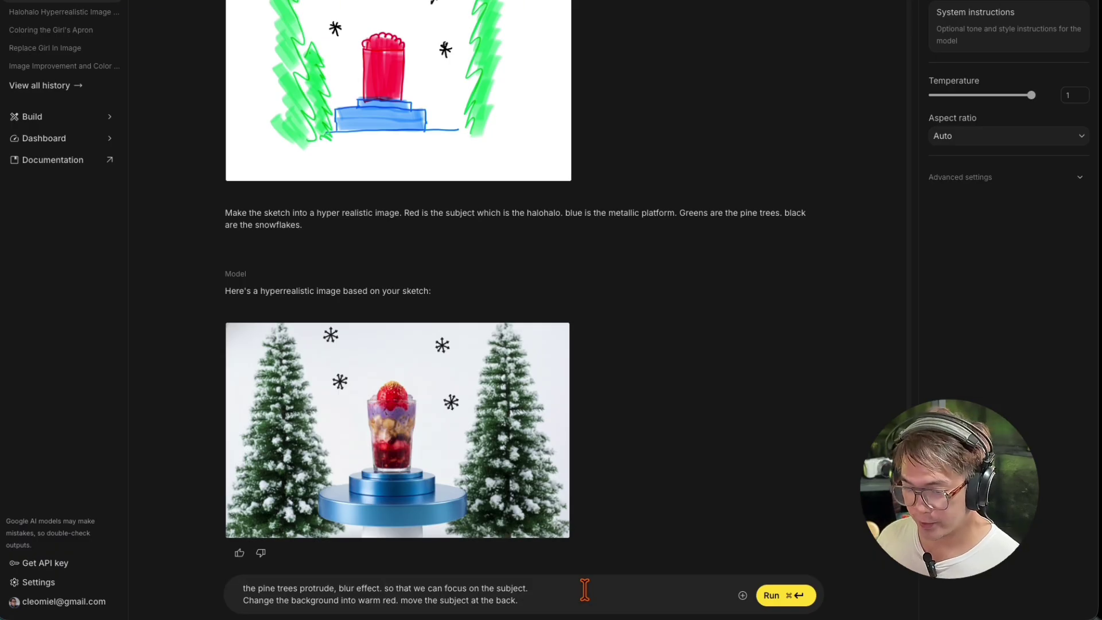
pyautogui.press('Return')
pyautogui.write('-')
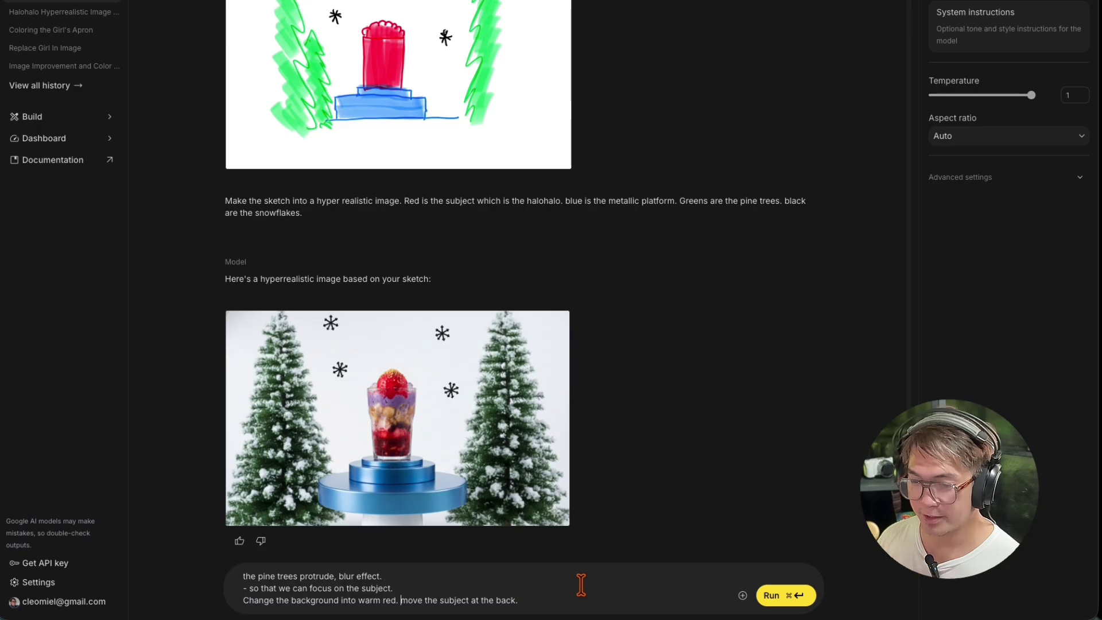
pyautogui.click(242, 601)
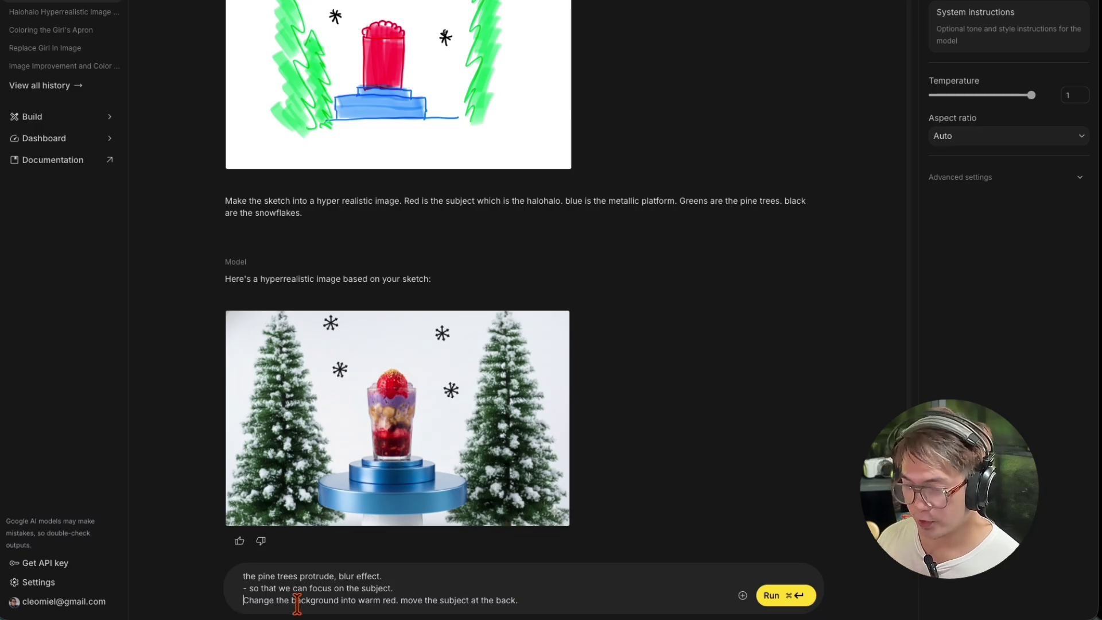
pyautogui.write('- ')
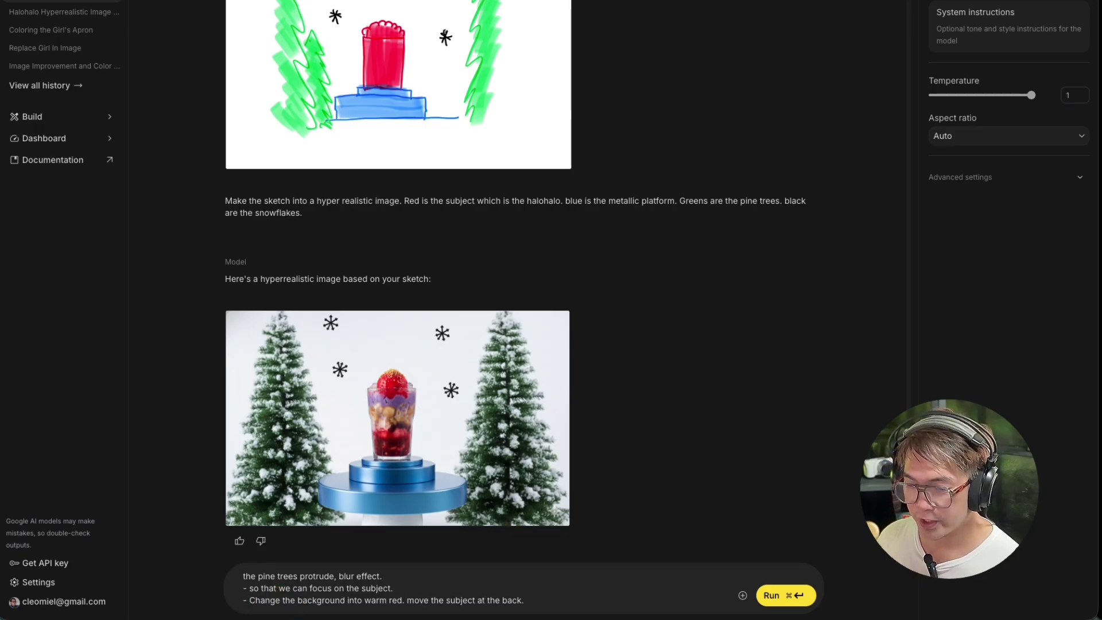
pyautogui.write('-')
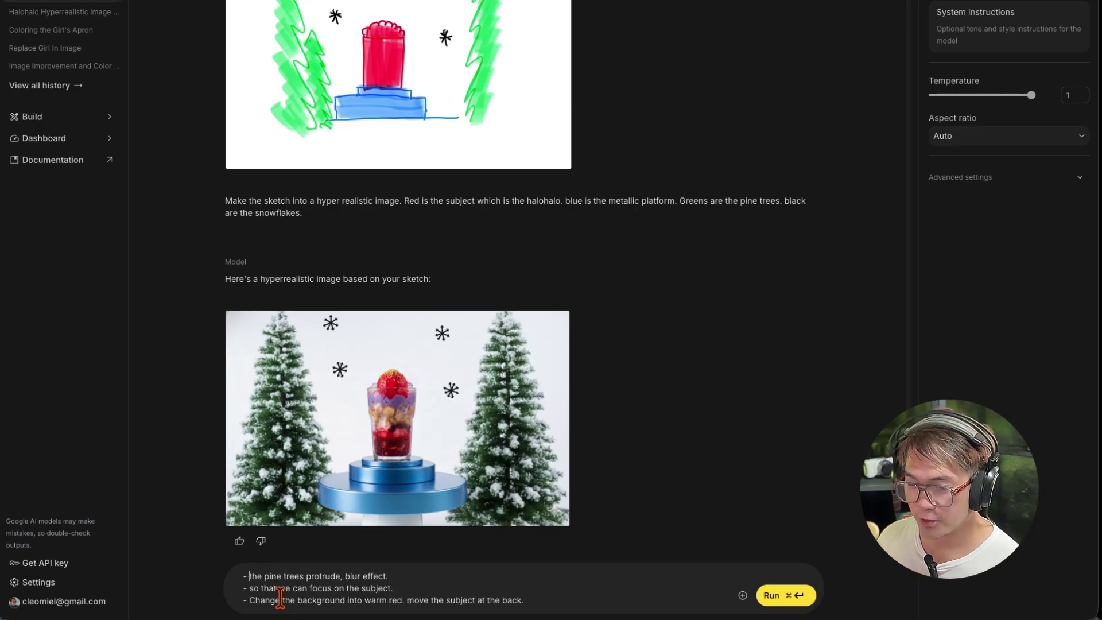
pyautogui.click(409, 601)
pyautogui.press('Return')
pyautogui.write('-')
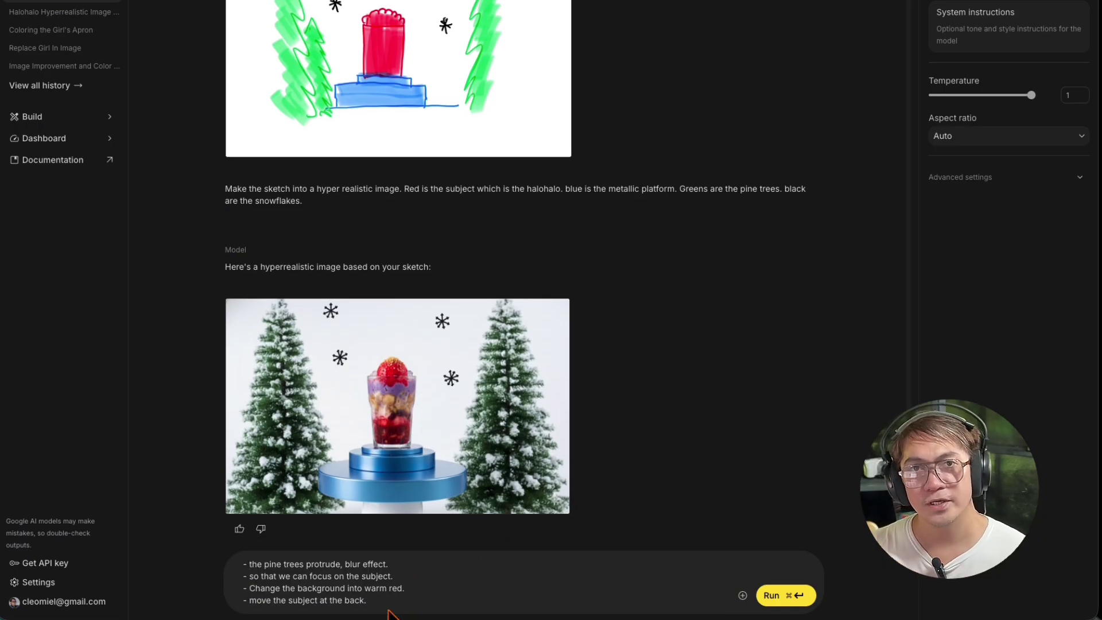
# Review the four dashed instructions and run the follow-up prompt
pyautogui.click(404, 601)
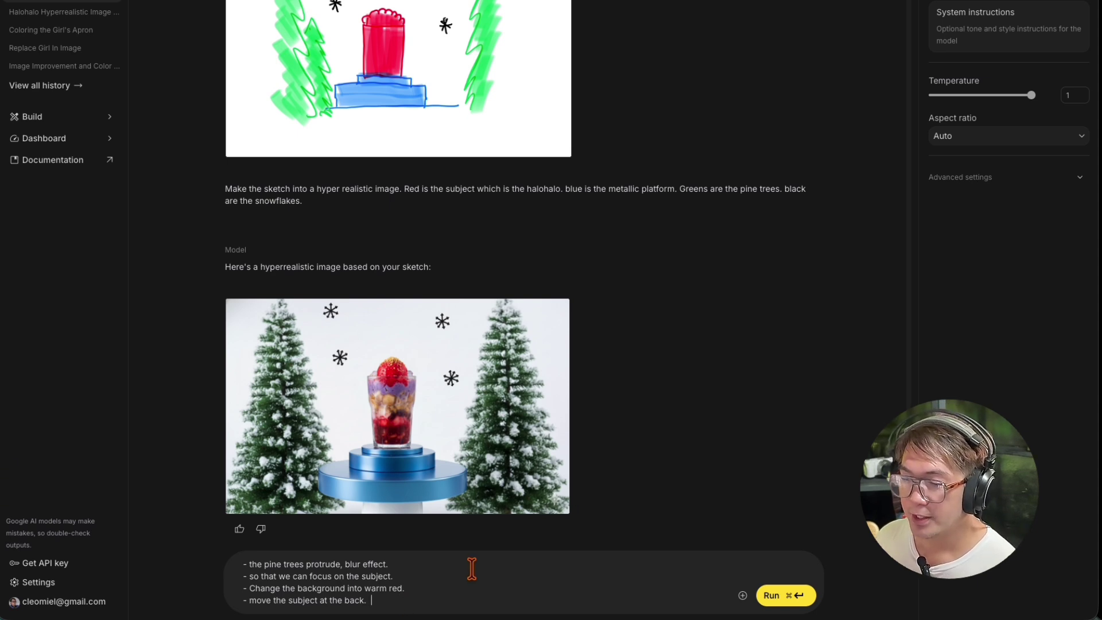
pyautogui.moveTo(396, 598); pyautogui.dragTo(245, 571)
pyautogui.click(454, 584)
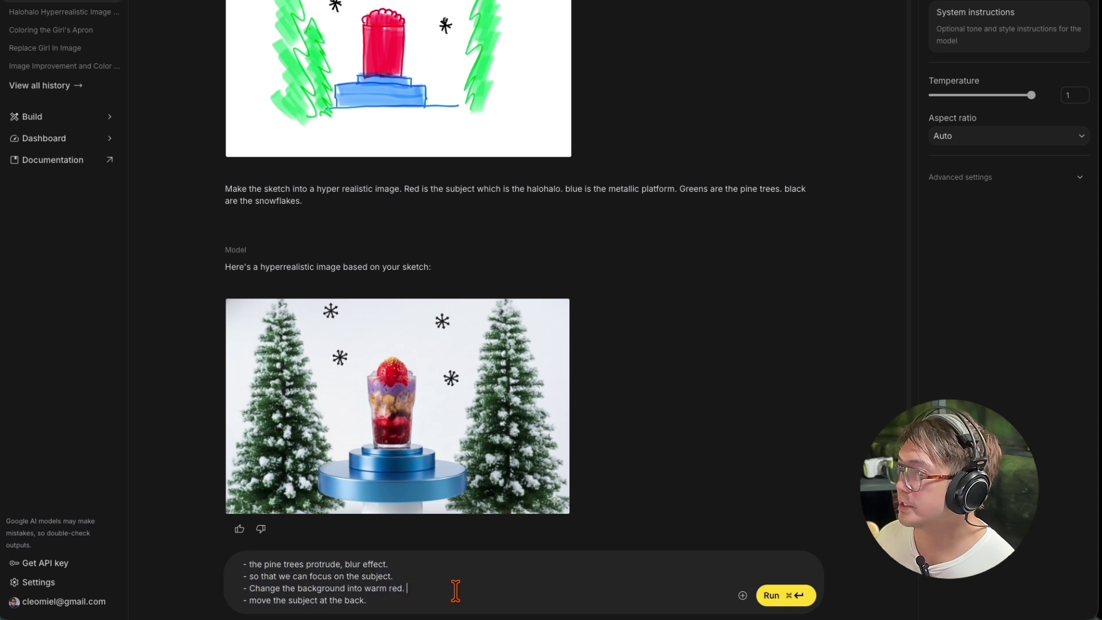
pyautogui.click(782, 597)
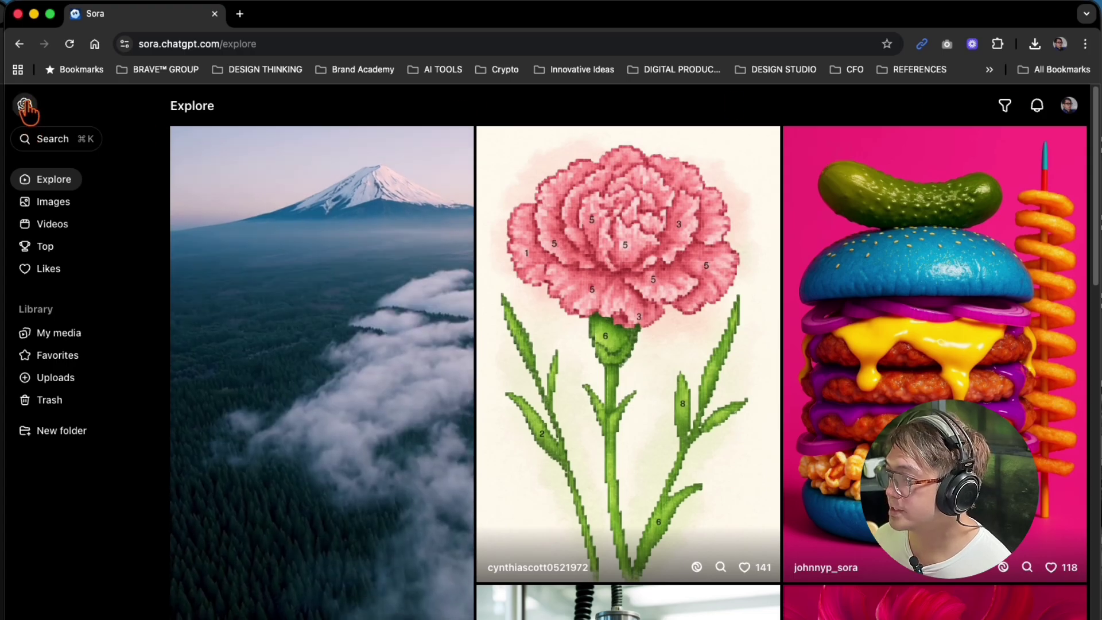
# Switch to Sora's My media, view the first Halo-Halo Winter Scene image enlarged, and return to the library
pyautogui.click(59, 333)
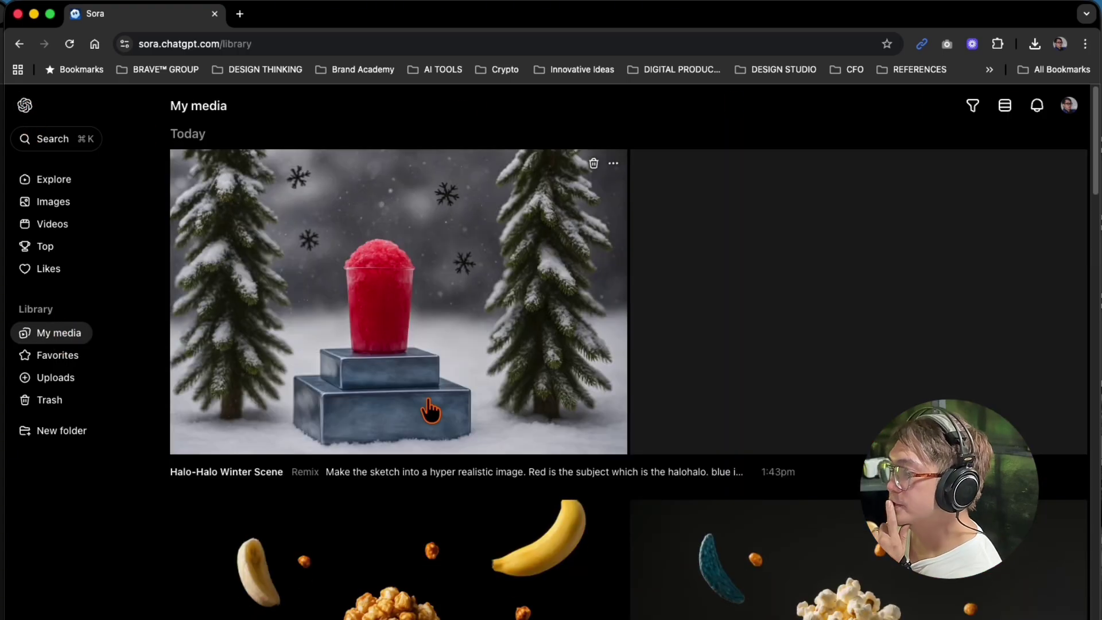
pyautogui.click(425, 317)
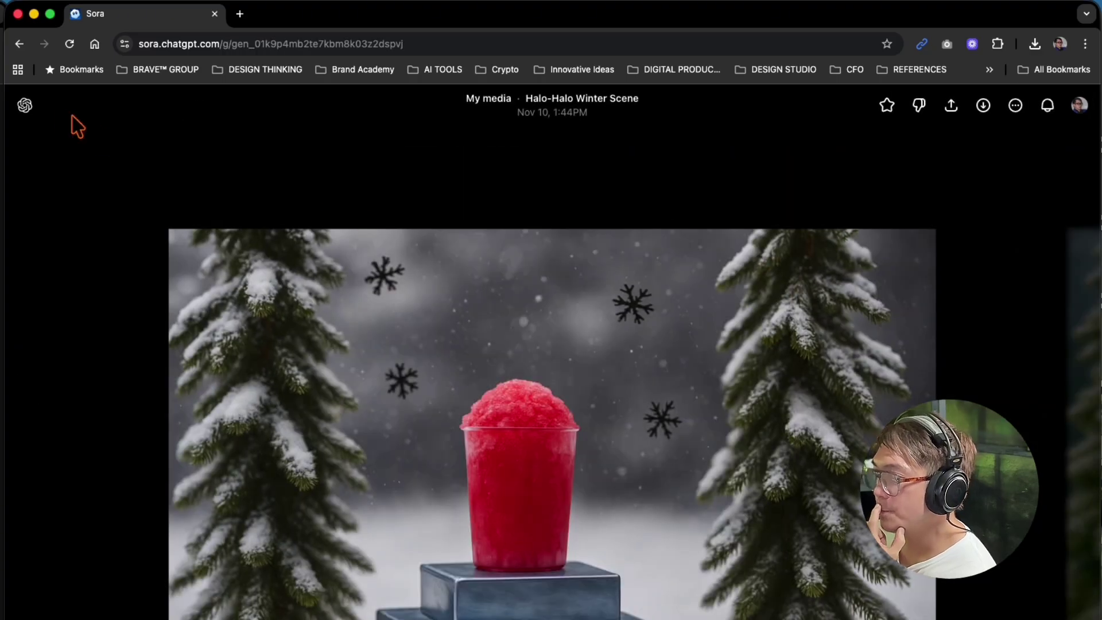
pyautogui.click(26, 106)
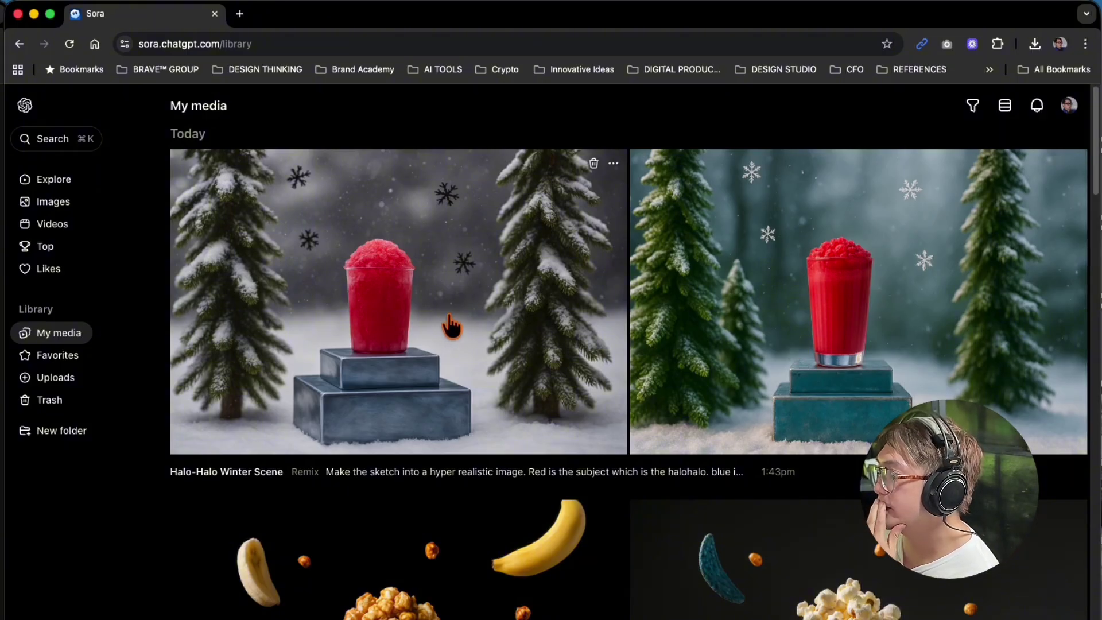
# Open the second Halo-Halo Winter Scene image for remixing and replace its prompt with "- make the platform rounded."
pyautogui.click(886, 356)
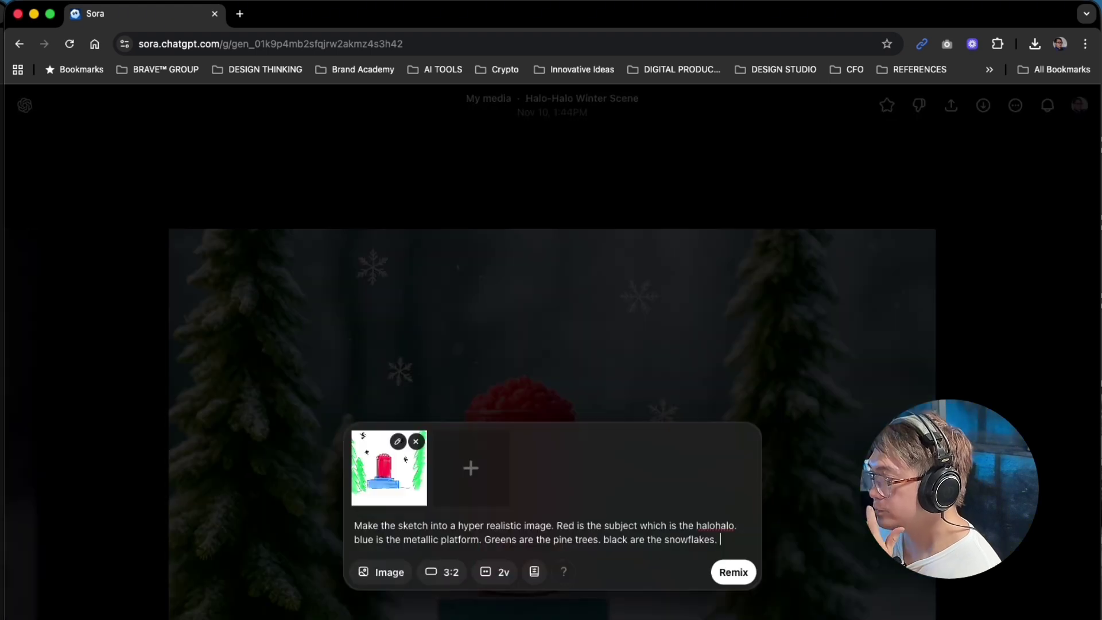
pyautogui.moveTo(718, 540); pyautogui.dragTo(344, 522)
pyautogui.write('mad')
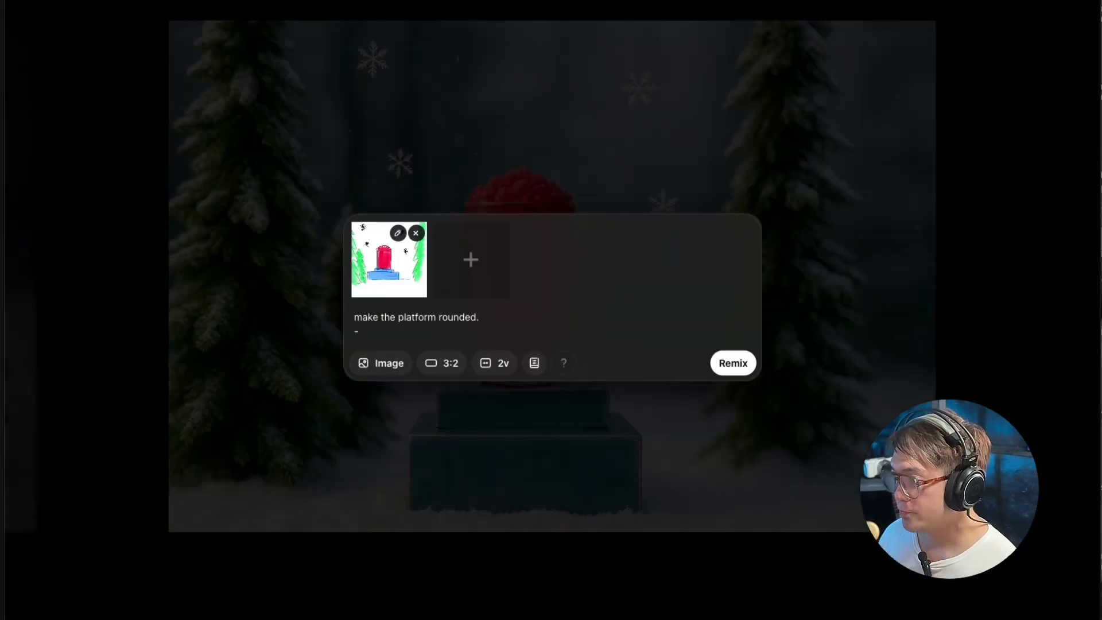
pyautogui.write('- ')
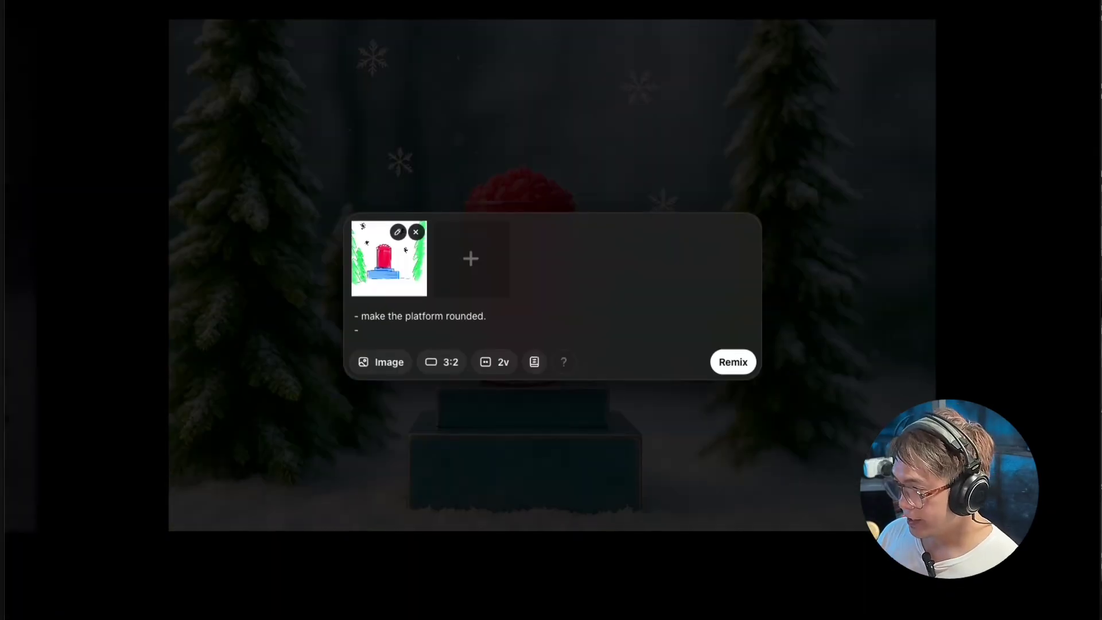
# Add the line "- snowflakes, make it realistic, add some snowflake protrude and blurry." to the remix prompt and begin another dashed line
pyautogui.write('snowflakes')
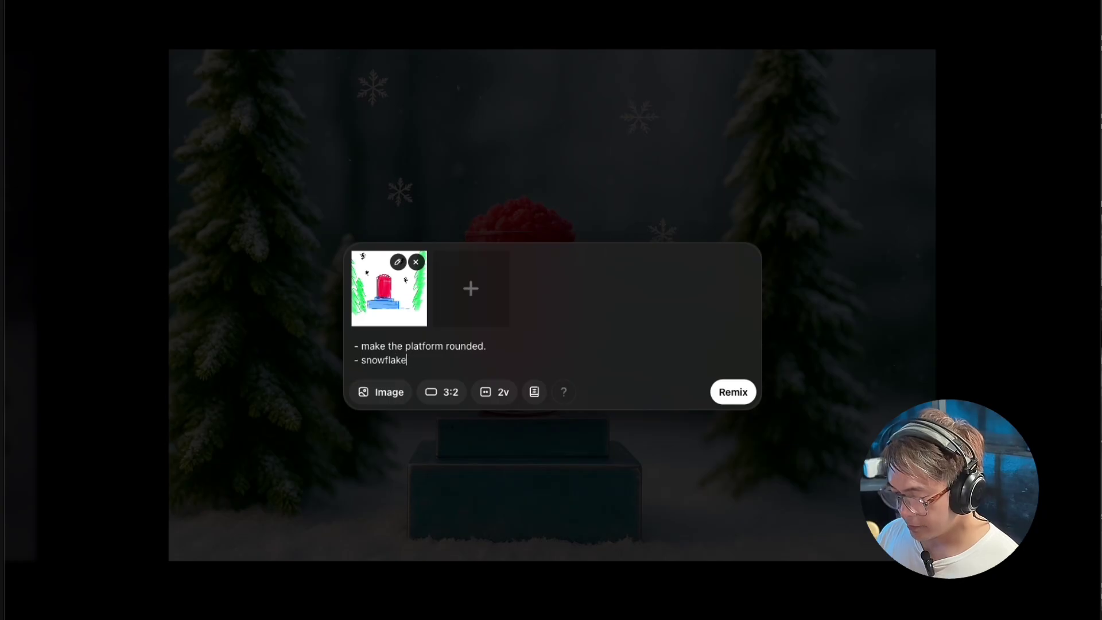
pyautogui.write(', make it realistic')
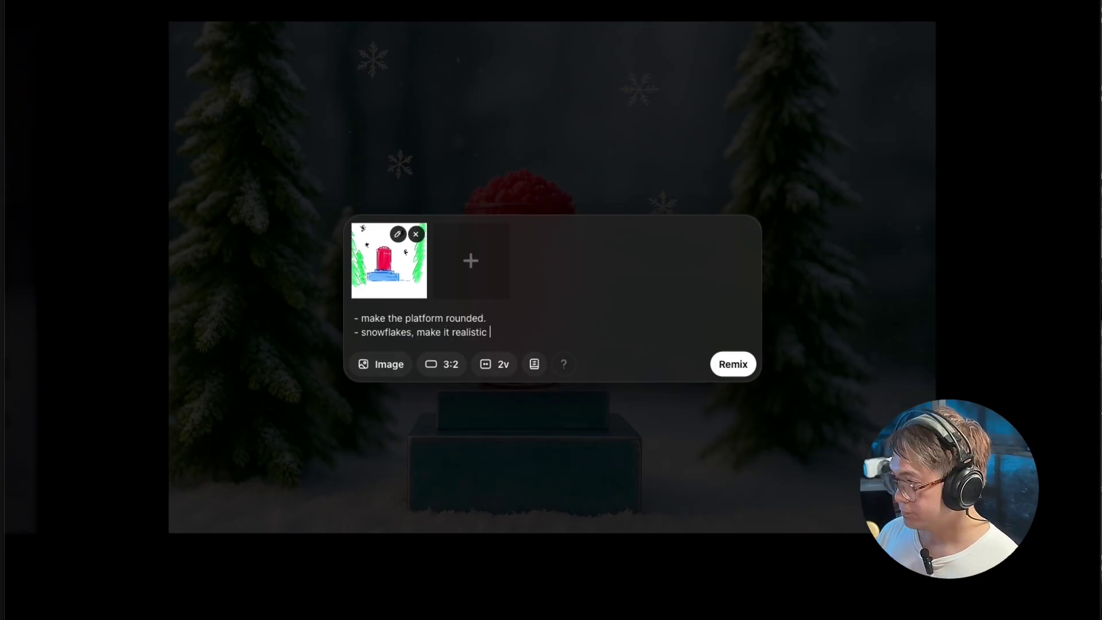
pyautogui.press('BackSpace')
pyautogui.write(',')
pyautogui.write('add some snowflake protrude and blurry.')
pyautogui.press('Return')
pyautogui.write('- ')
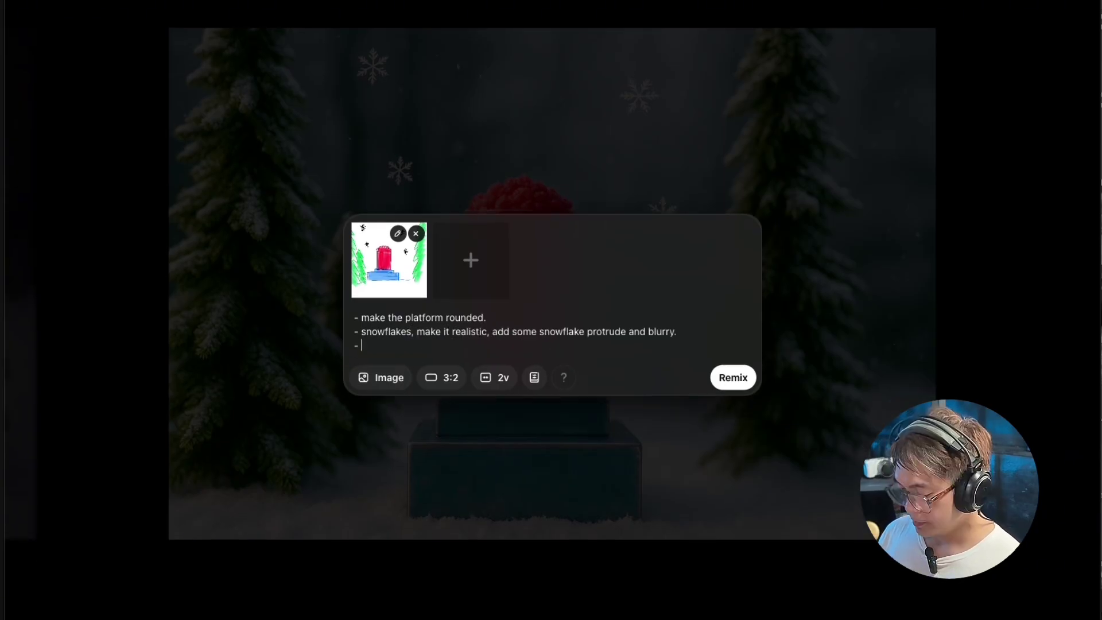
# Add the line "- move the pine tree in front, protrude (blurry)" to the remix prompt
pyautogui.write('m')
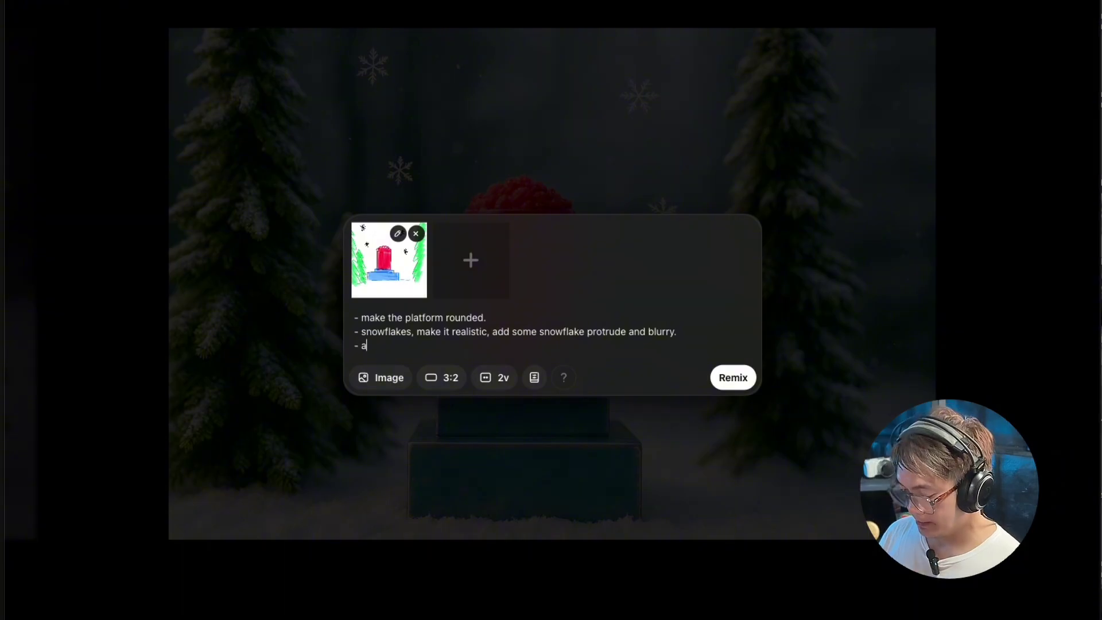
pyautogui.press('BackSpace')
pyautogui.write('move th')
pyautogui.write('e pine tree in front, protrude (blurry)')
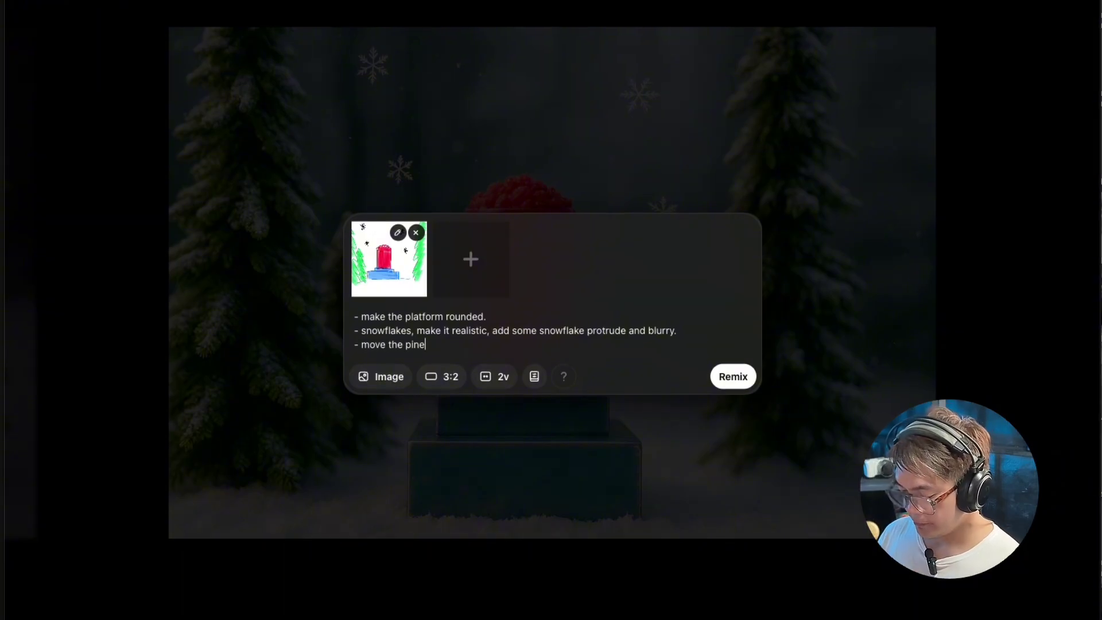
# Insert "Let's make it more cinematic" as the opening line of the prompt and run the remix
pyautogui.click(355, 318)
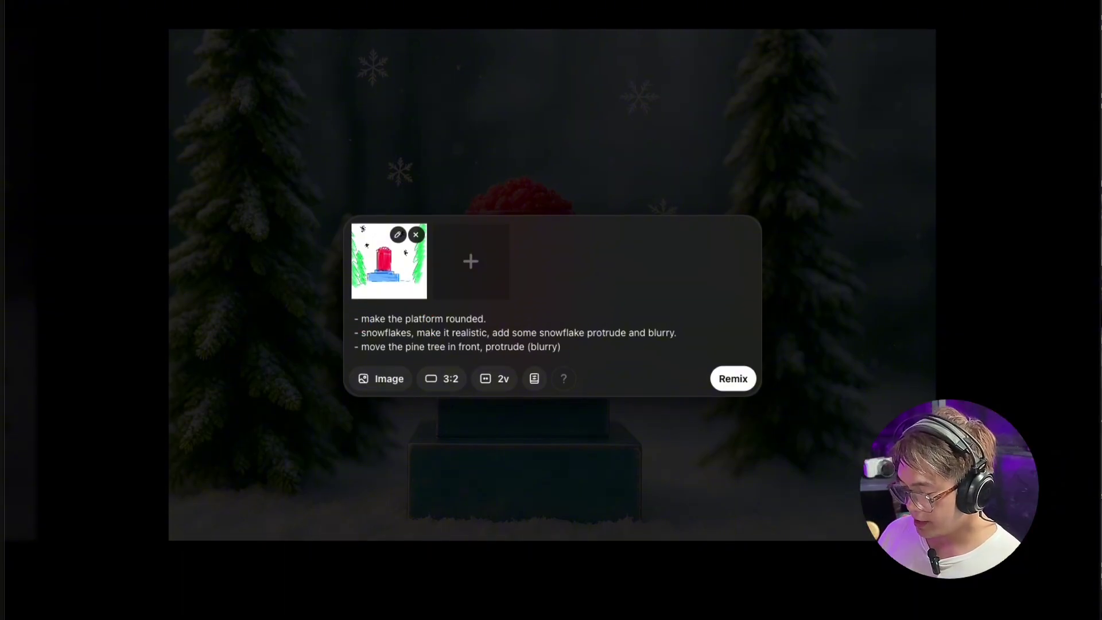
pyautogui.press('Return')
pyautogui.press('Up')
pyautogui.write("Let's make it more cinematic")
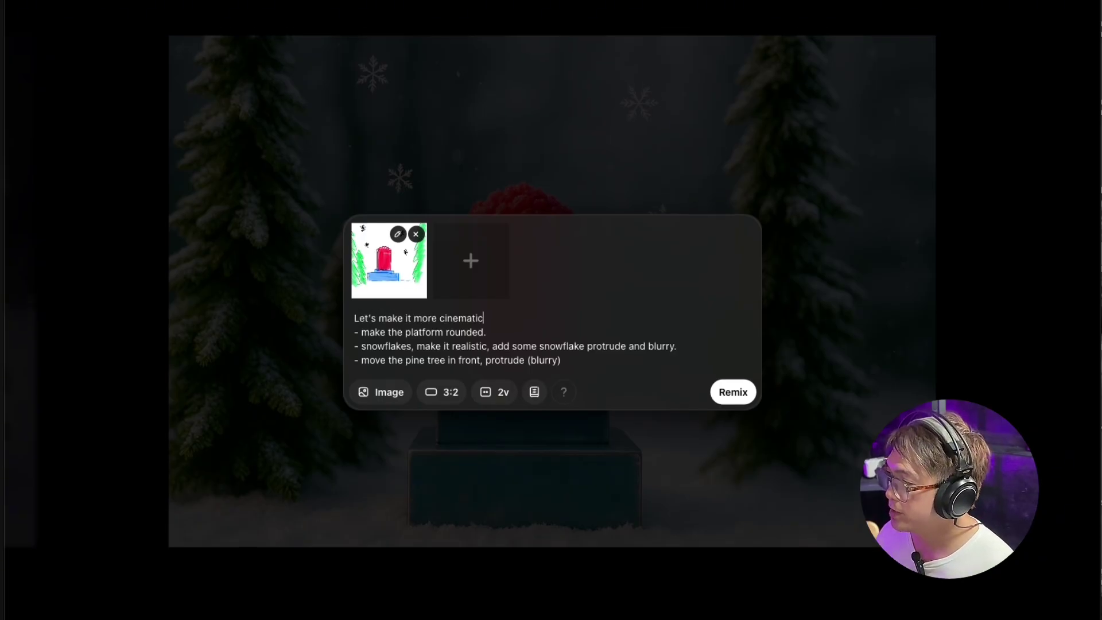
pyautogui.click(741, 395)
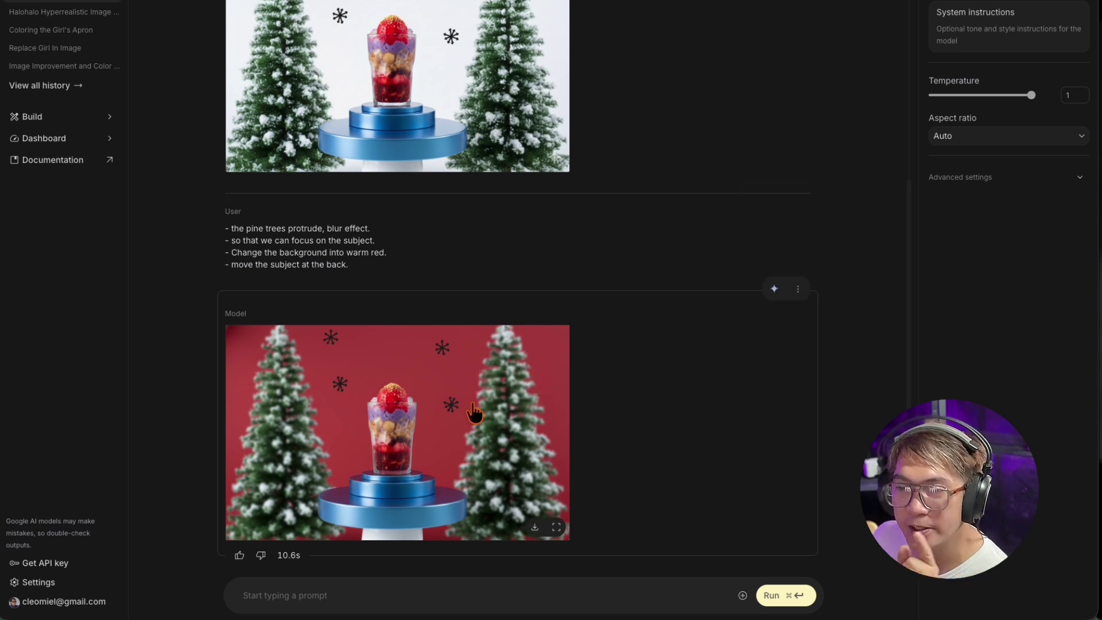
# Switch to Google AI Studio, review the earlier halohalo results, and start a new Nano Banana chat with the coloured sketch attached
pyautogui.scroll(1, 475, 414)
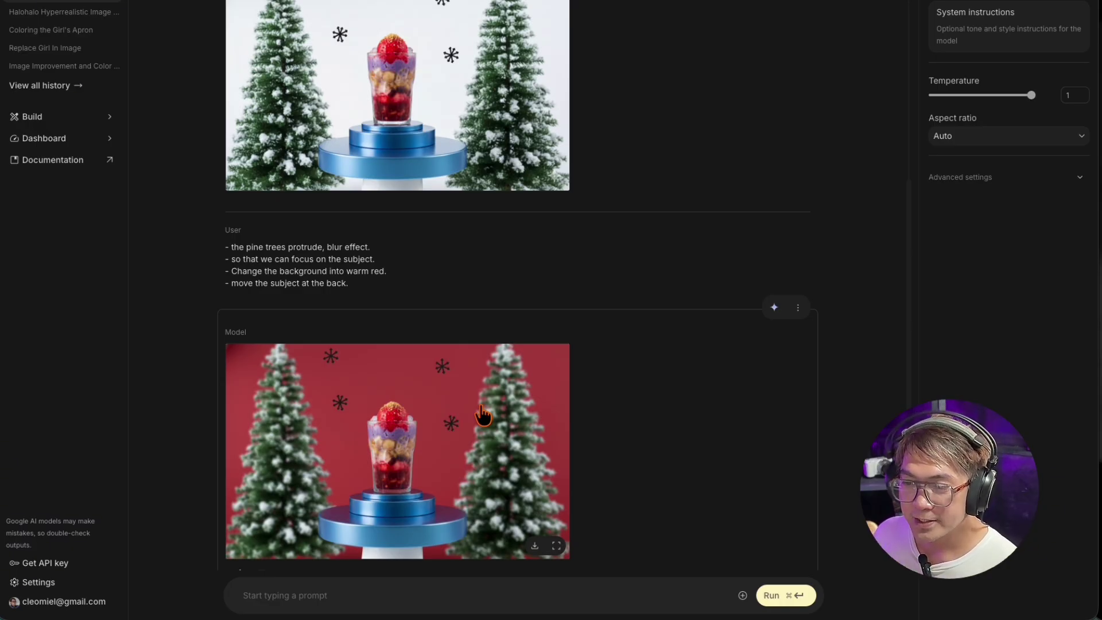
pyautogui.scroll(1, 396, 287)
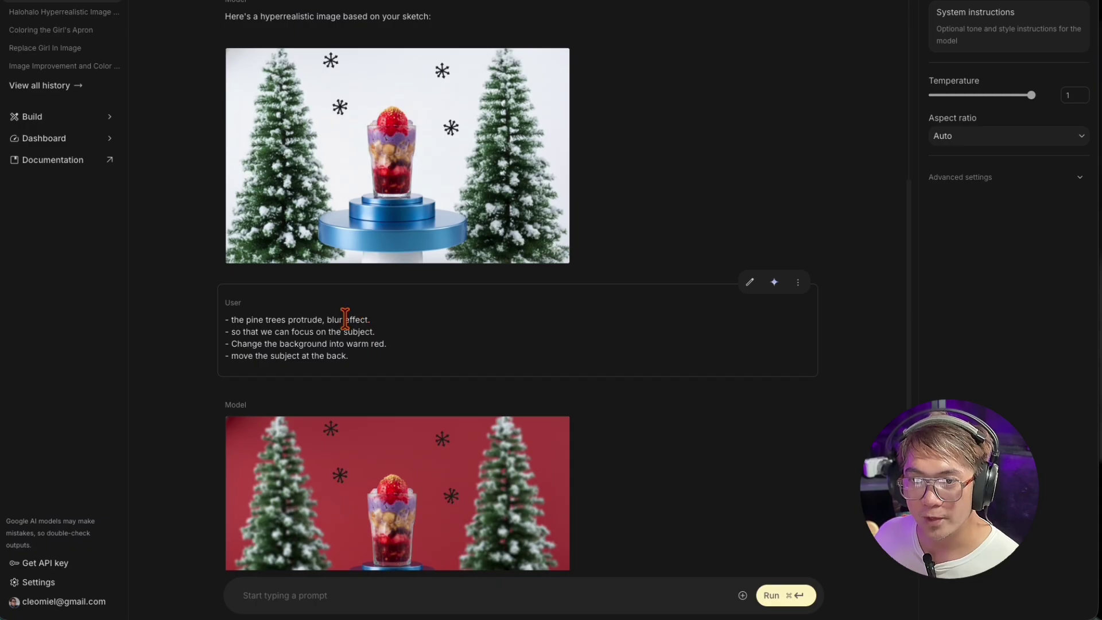
pyautogui.scroll(4, 353, 370)
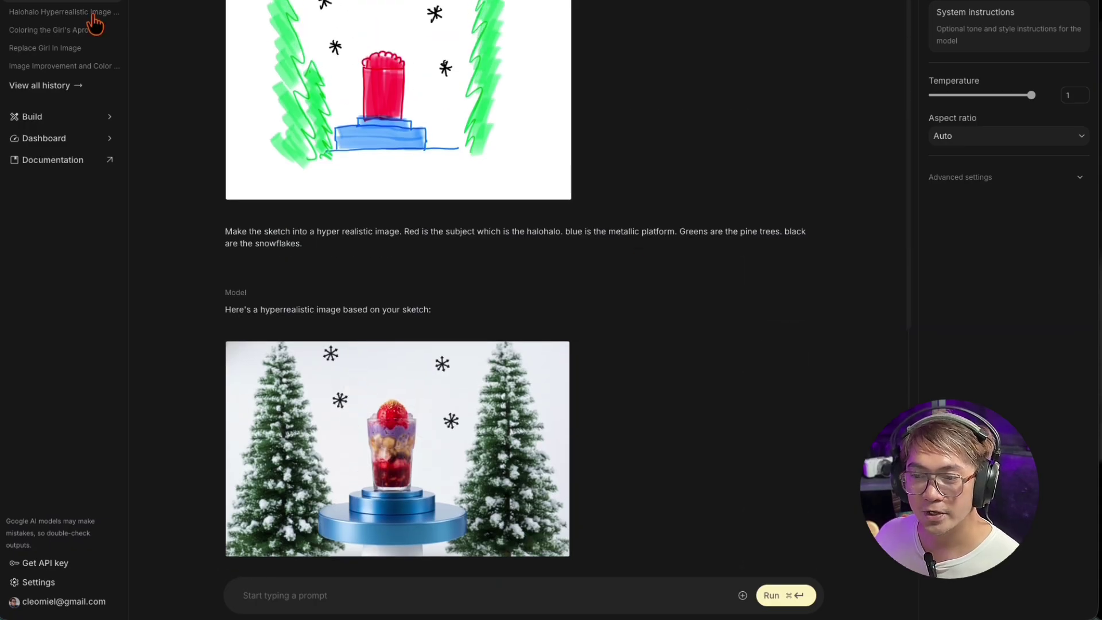
pyautogui.click(35, 2)
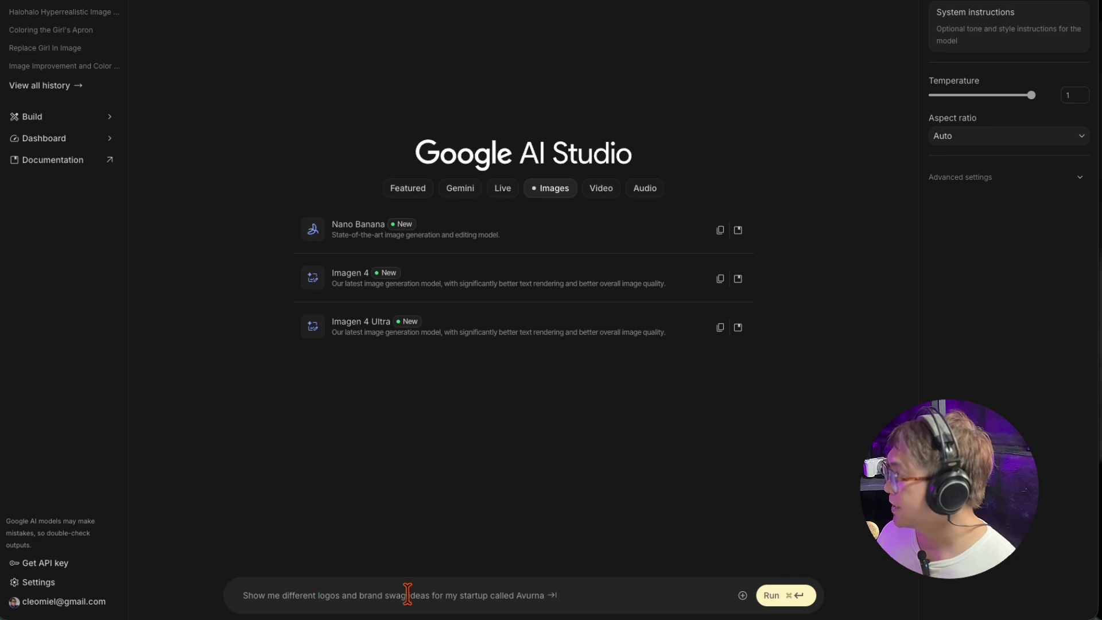
pyautogui.moveTo(1101, 516)
pyautogui.mouseDown()
pyautogui.moveTo(925, 574)
pyautogui.moveTo(368, 594)
pyautogui.mouseUp()
pyautogui.click(273, 476)
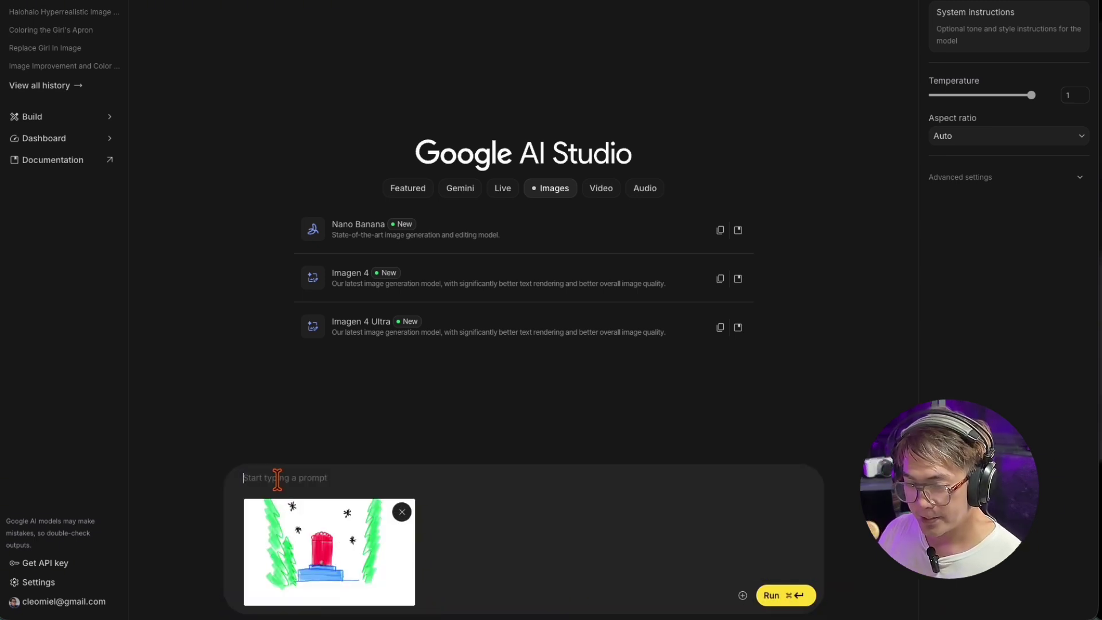
# Begin the prompt with "Make the sketch into hyper realistic image. Lighting is cinematic."
pyautogui.write('Make the sketch into hyper realistic image')
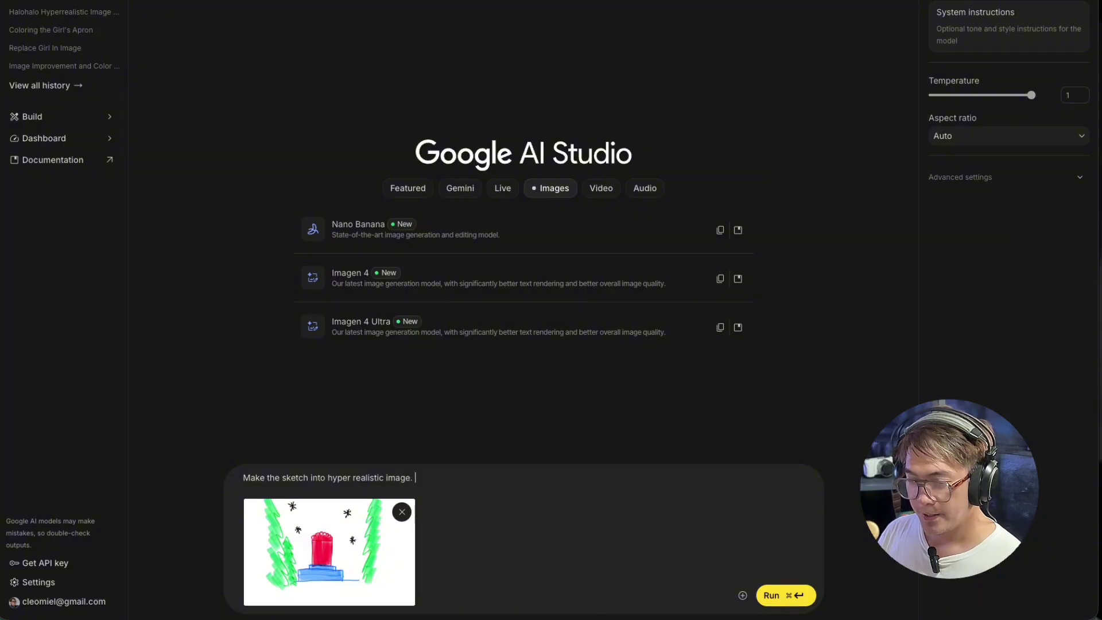
pyautogui.write('. Lighting ios')
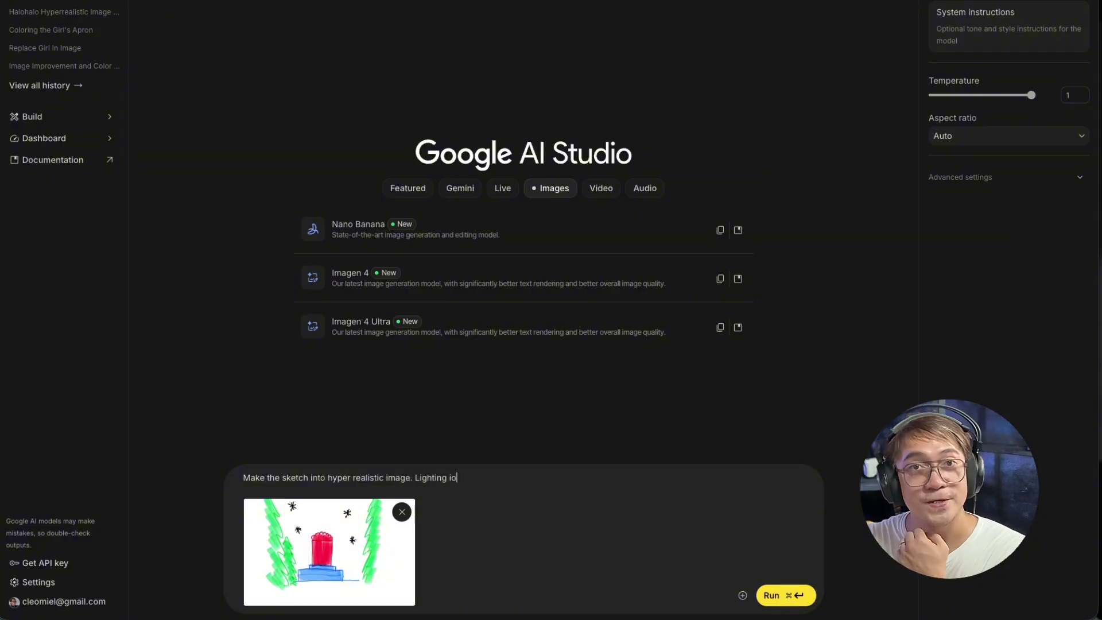
pyautogui.press('BackSpace')
pyautogui.press('BackSpace')
pyautogui.press('BackSpace')
pyautogui.write('s')
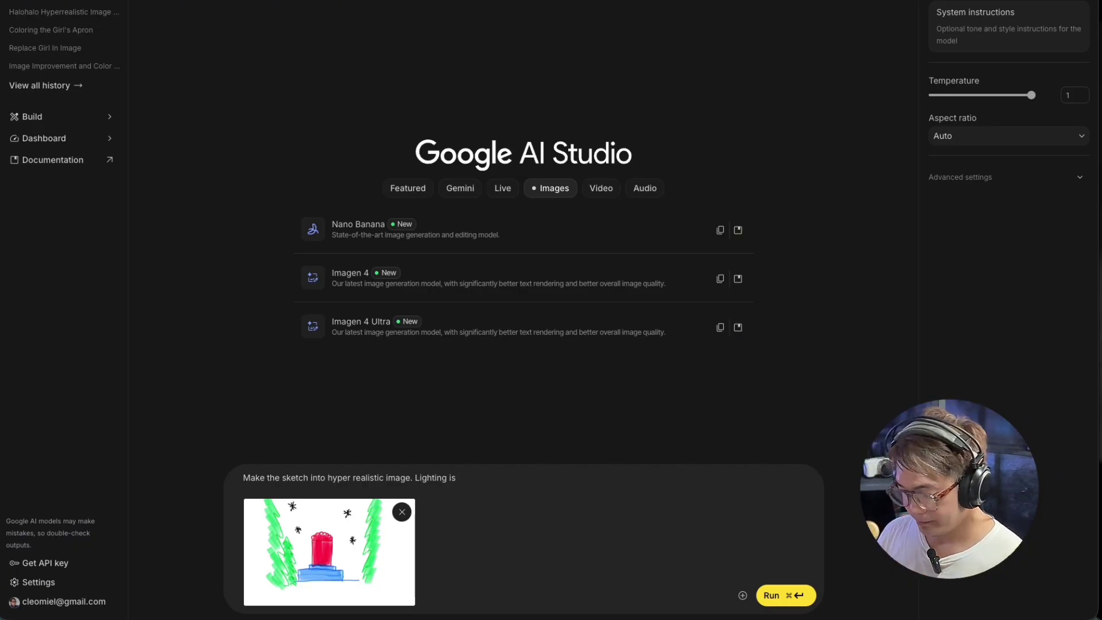
pyautogui.write('cinematic.')
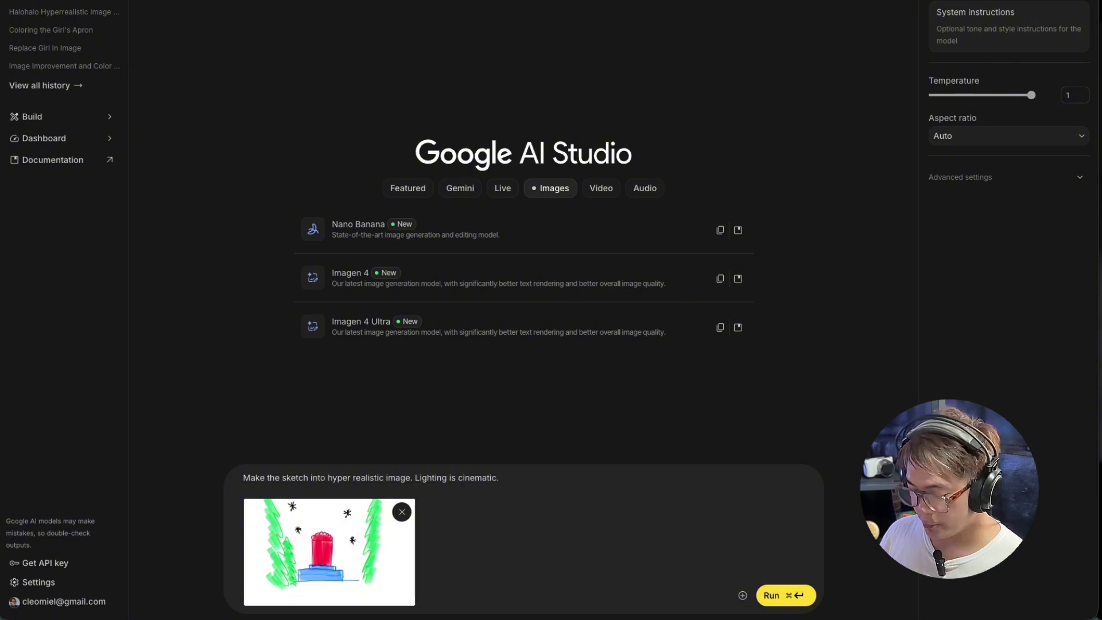
# Describe the protruding blurry green pine tree on the left, red halohalo on the blue rounded metallic platform, and snow flakes, some protruding, some clear
pyautogui.write('The (Green) pine tree on the left is protrude (blurry). The subject (red) is halohalo place in the platform (b')
pyautogui.write('l')
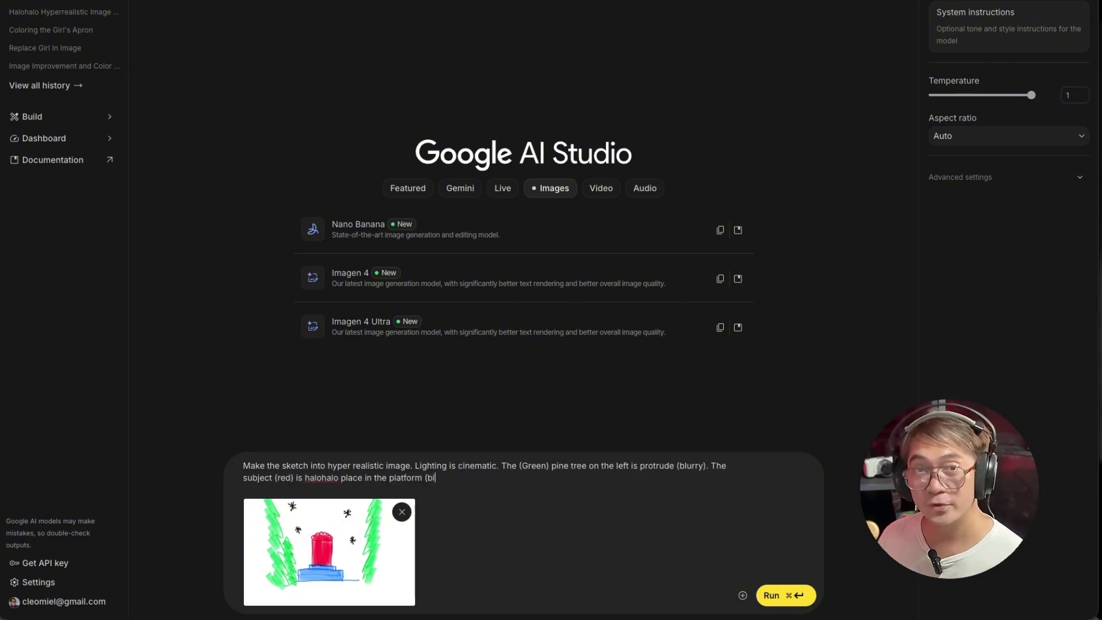
pyautogui.write('ue')
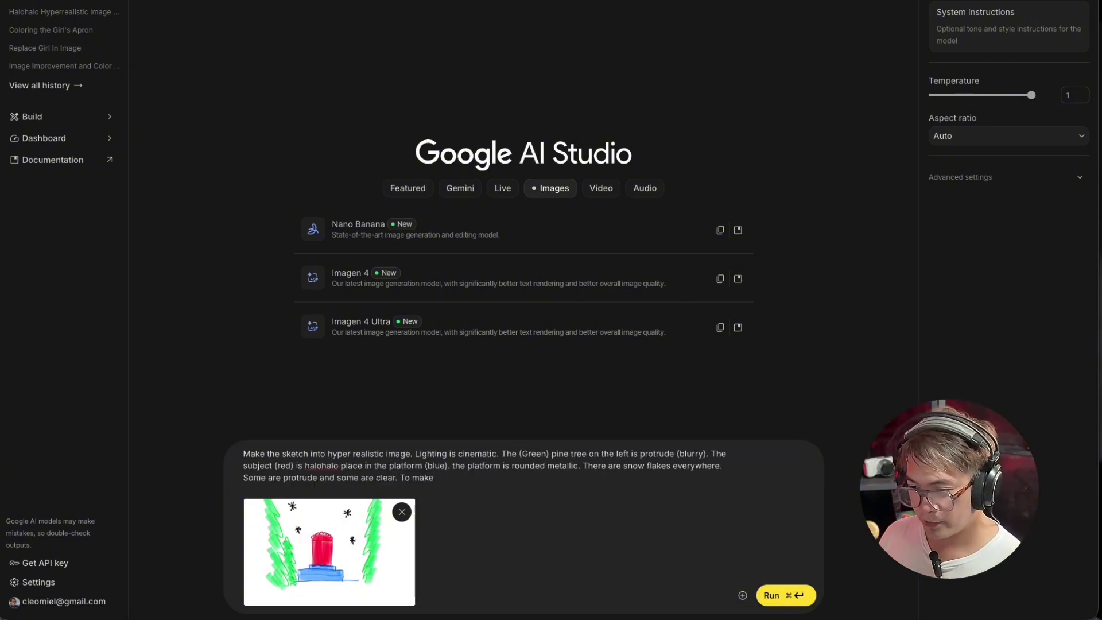
# Finish the prompt with "To create a depth of field." and review its full text
pyautogui.press('BackSpace')
pyautogui.press('BackSpace')
pyautogui.press('BackSpace')
pyautogui.press('BackSpace')
pyautogui.write('create a depth of field.')
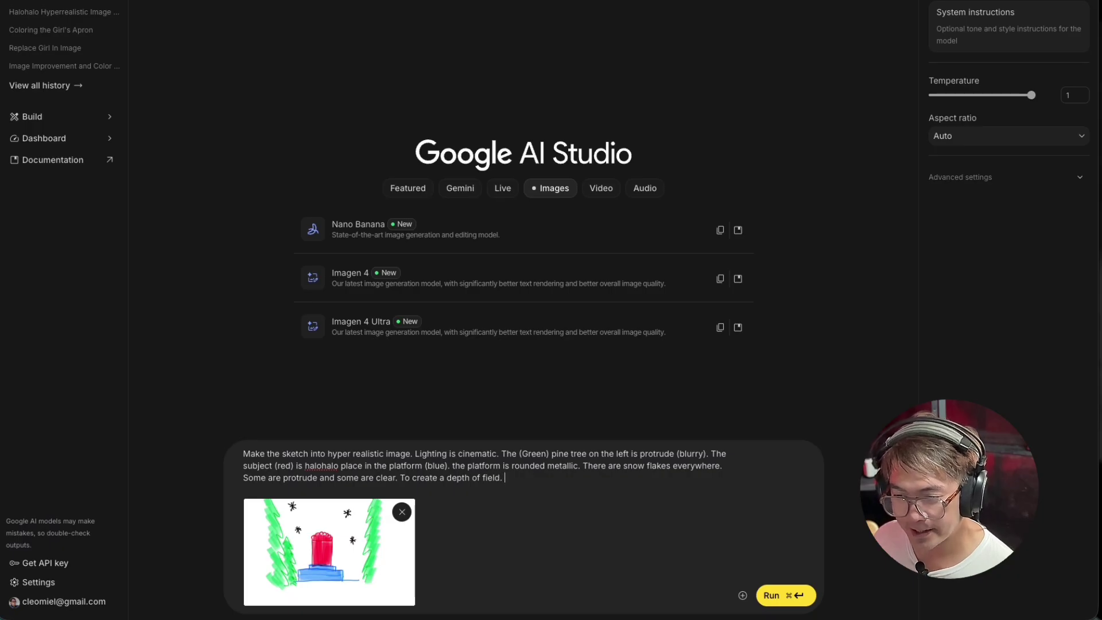
pyautogui.moveTo(506, 479); pyautogui.dragTo(233, 463)
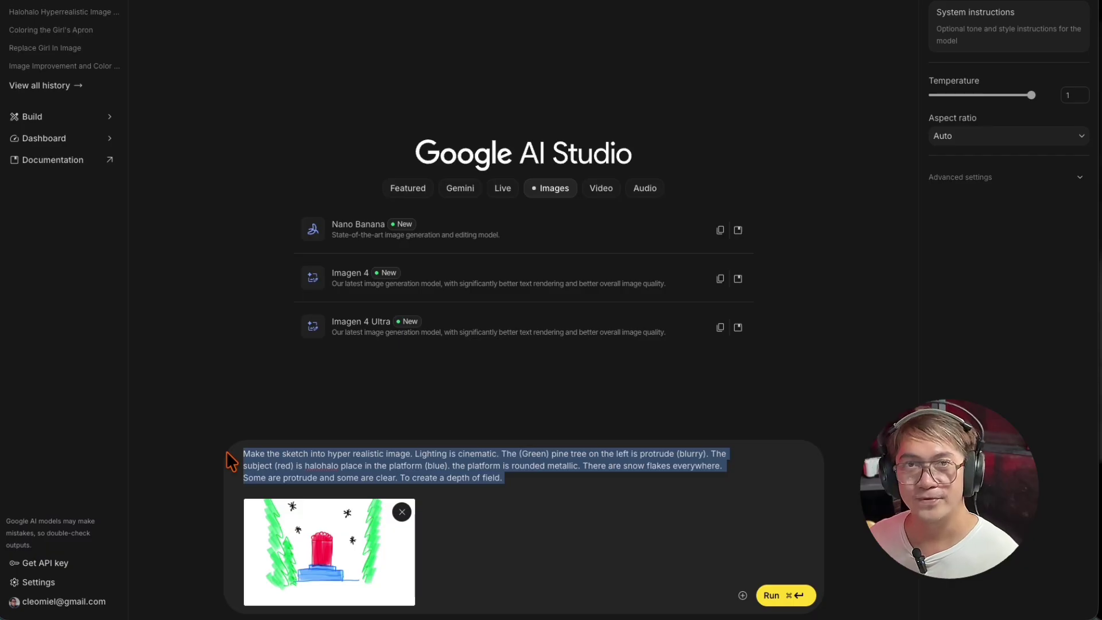
pyautogui.click(550, 482)
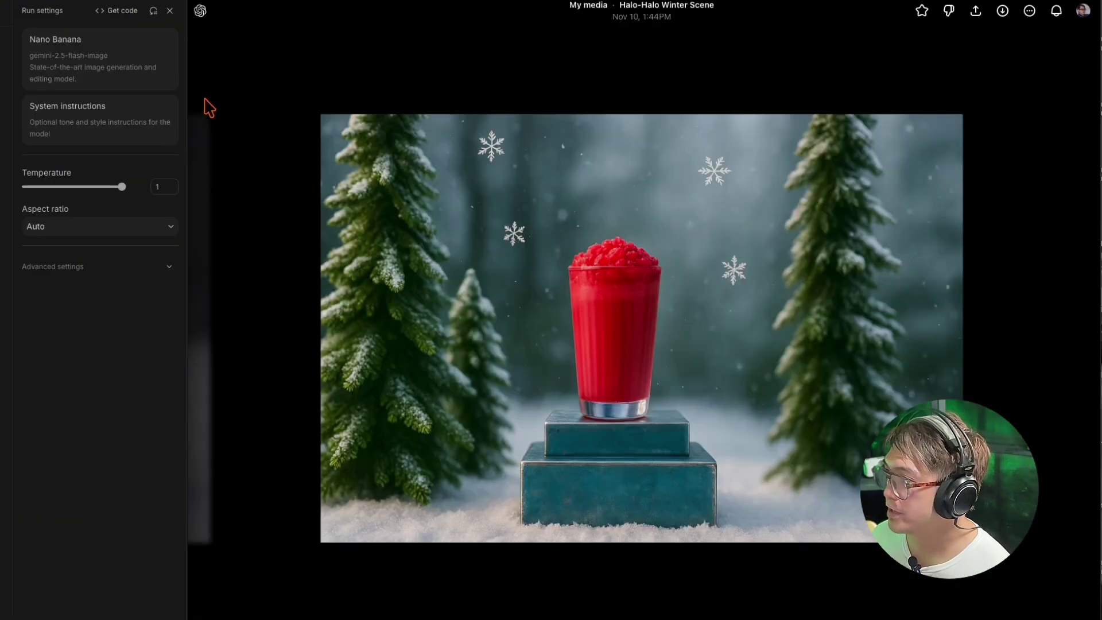
# Return to Sora's My media and compare the Cinematic Winter Scene images with the earlier Halo-Halo Winter Scene images
pyautogui.click(199, 10)
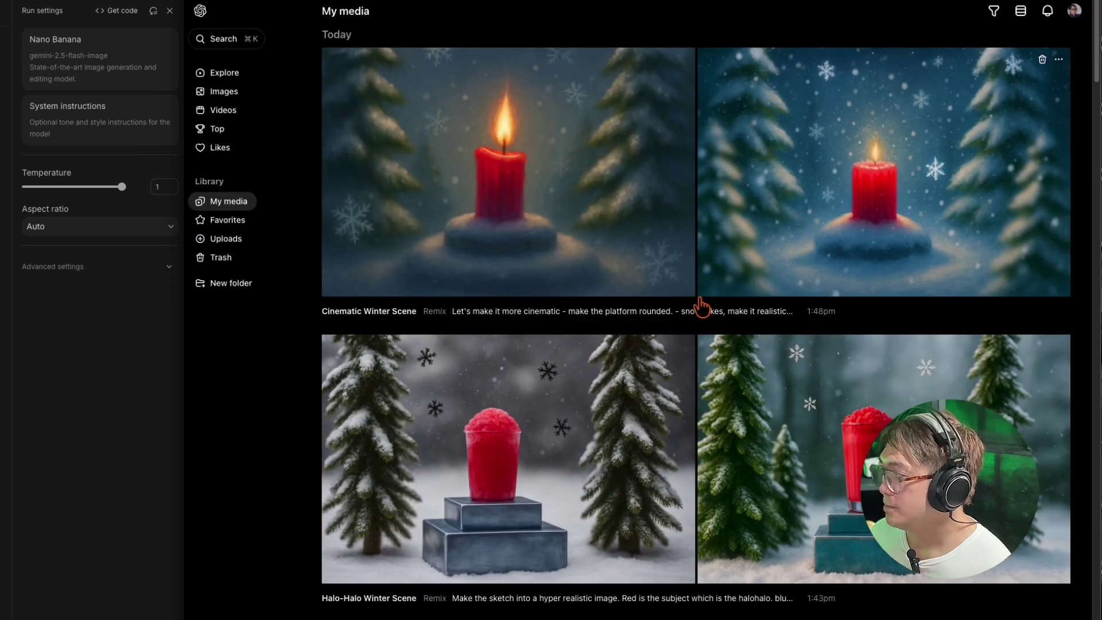
pyautogui.scroll(-3, 699, 313)
pyautogui.scroll(-2, 698, 313)
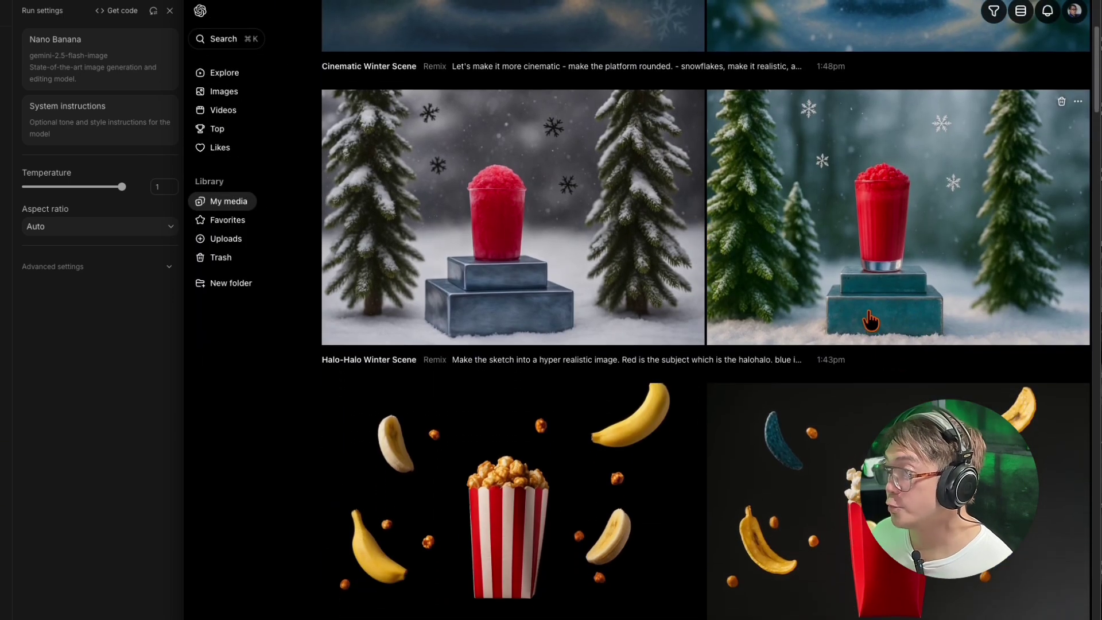
pyautogui.scroll(-3, 867, 324)
pyautogui.scroll(5, 867, 325)
pyautogui.scroll(3, 866, 324)
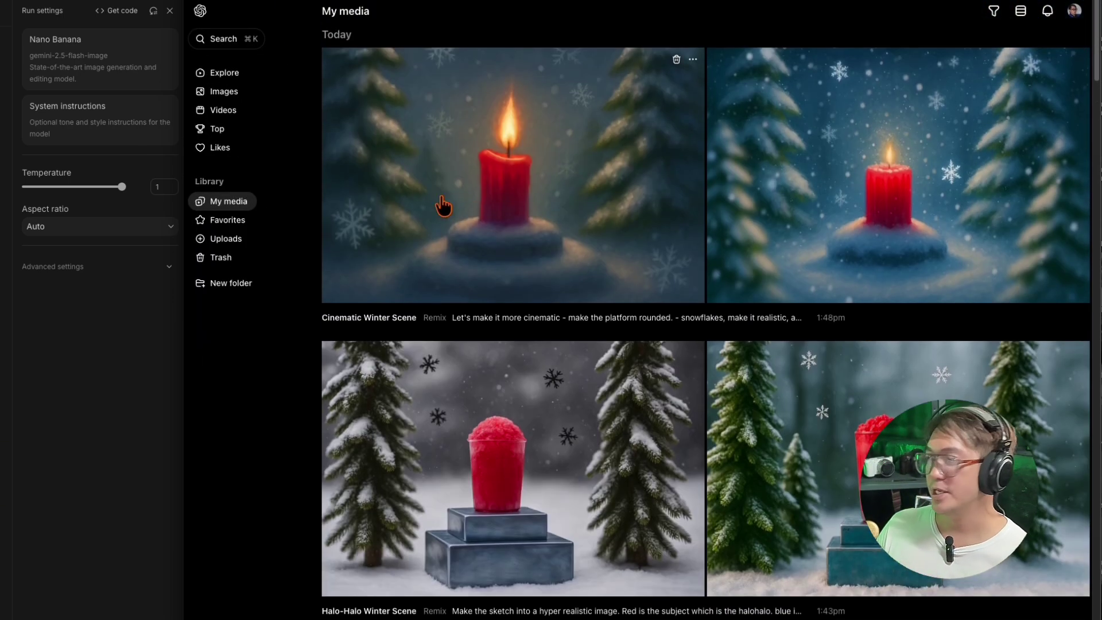
pyautogui.scroll(-2, 751, 370)
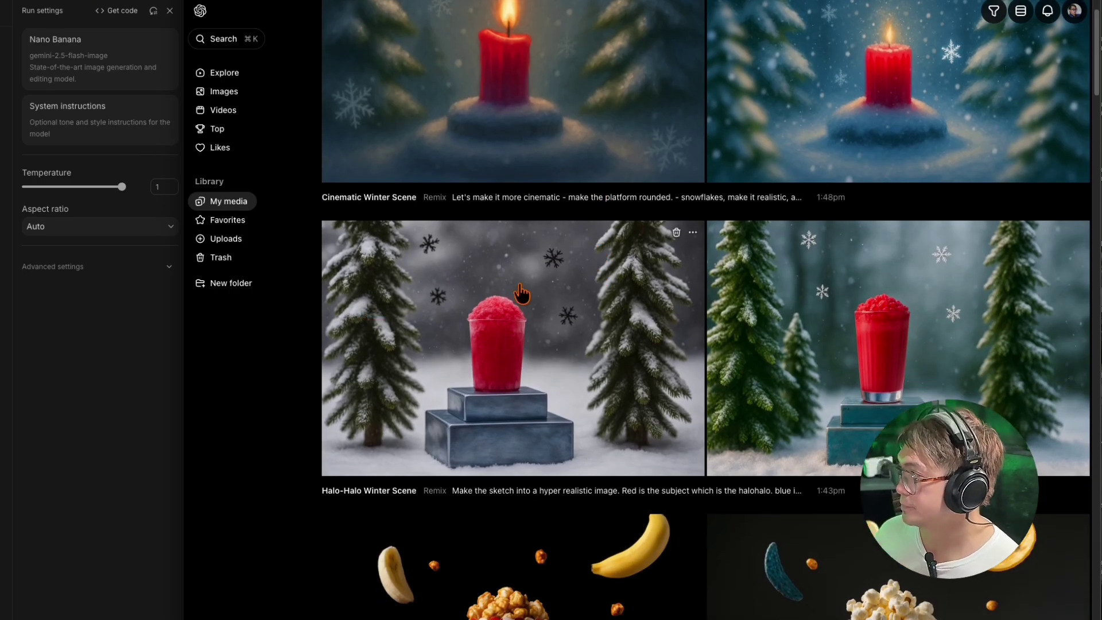
# Submit the second Halo-Halo Winter Scene image with a new prompt including "Let's make it more cinematic" and "- change the background into red."
pyautogui.click(861, 333)
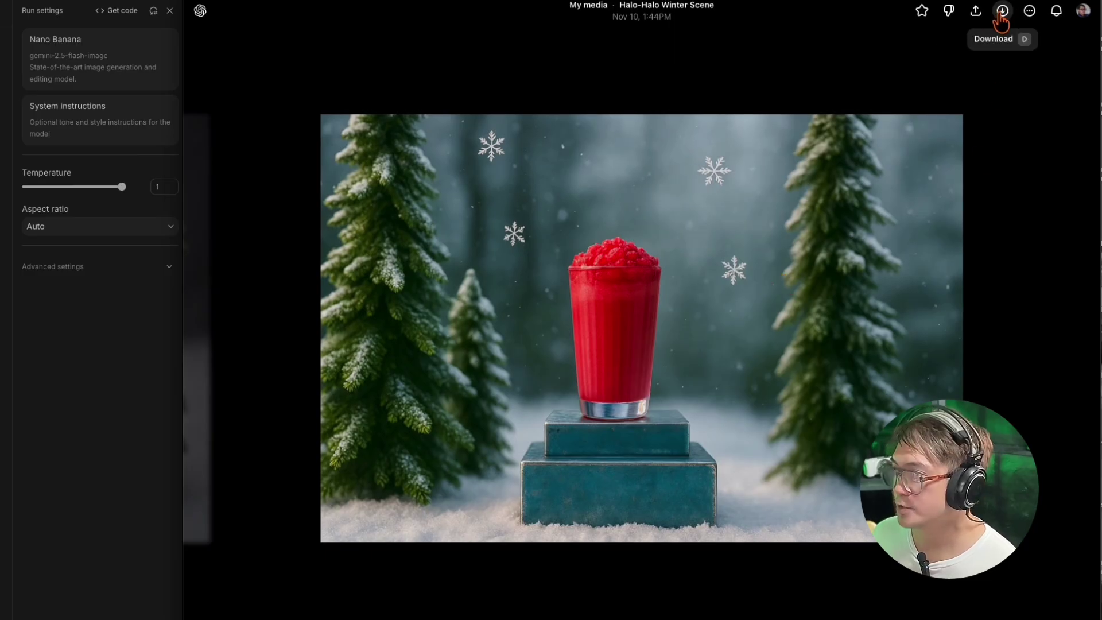
pyautogui.press('Escape')
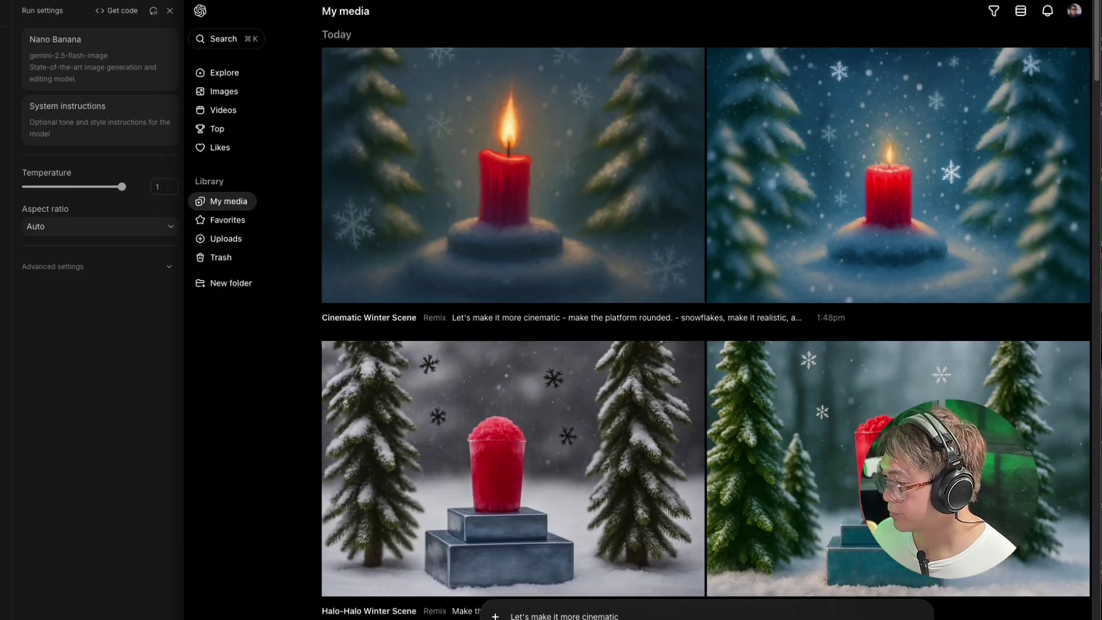
pyautogui.click(614, 615)
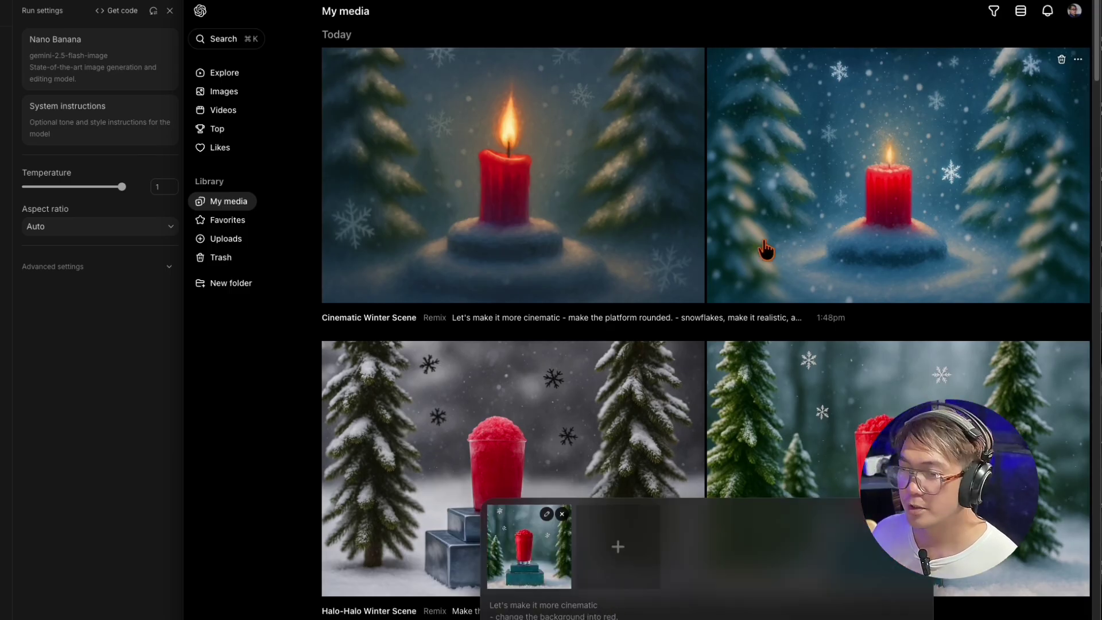
pyautogui.press('Return')
# Switch to Google AI Studio, inspect the newly generated halohalo image enlarged, and close the preview
pyautogui.hotkey('alt', 'Tab')
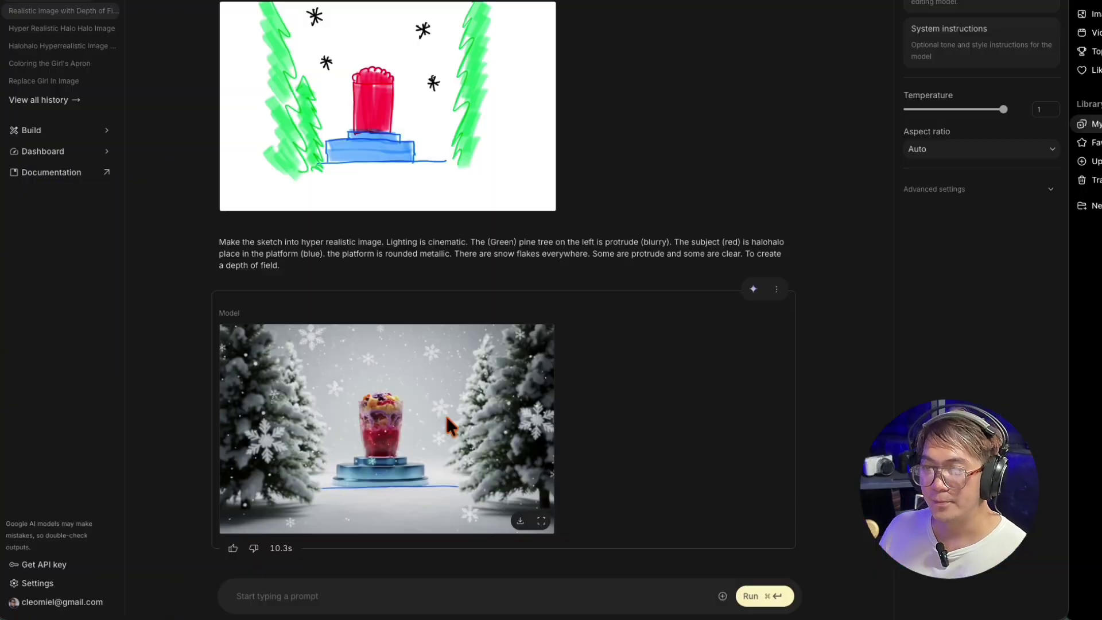
pyautogui.click(451, 423)
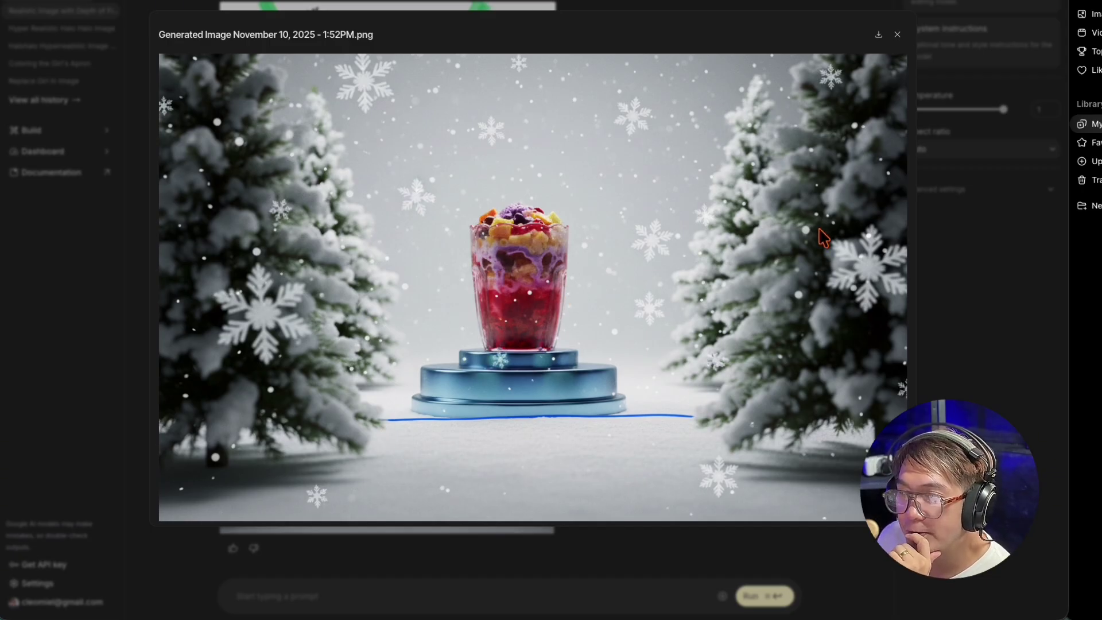
pyautogui.click(897, 36)
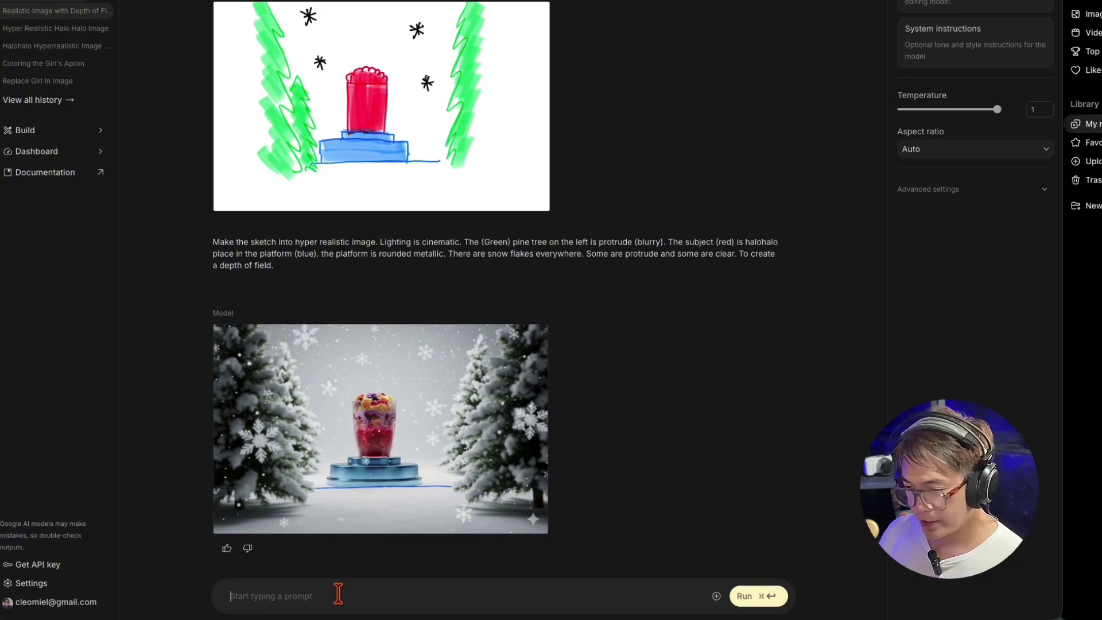
# Submit the follow-up prompt "- change the background", "- make the snowflakes realistic" and "- remove the blue outline" on separate lines
pyautogui.write('- change th')
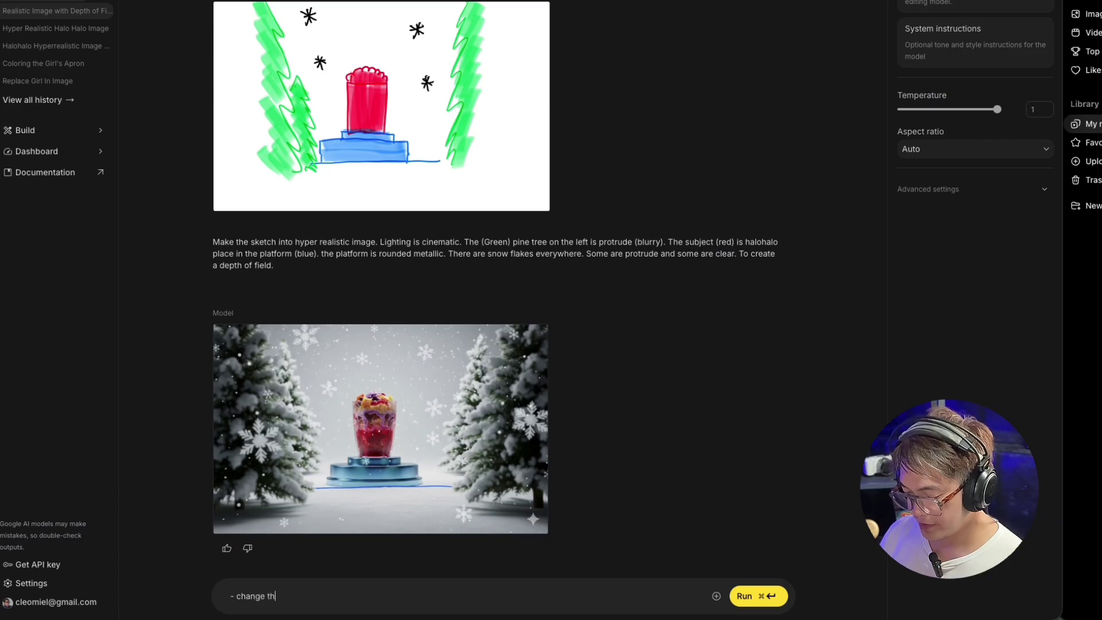
pyautogui.write('e background')
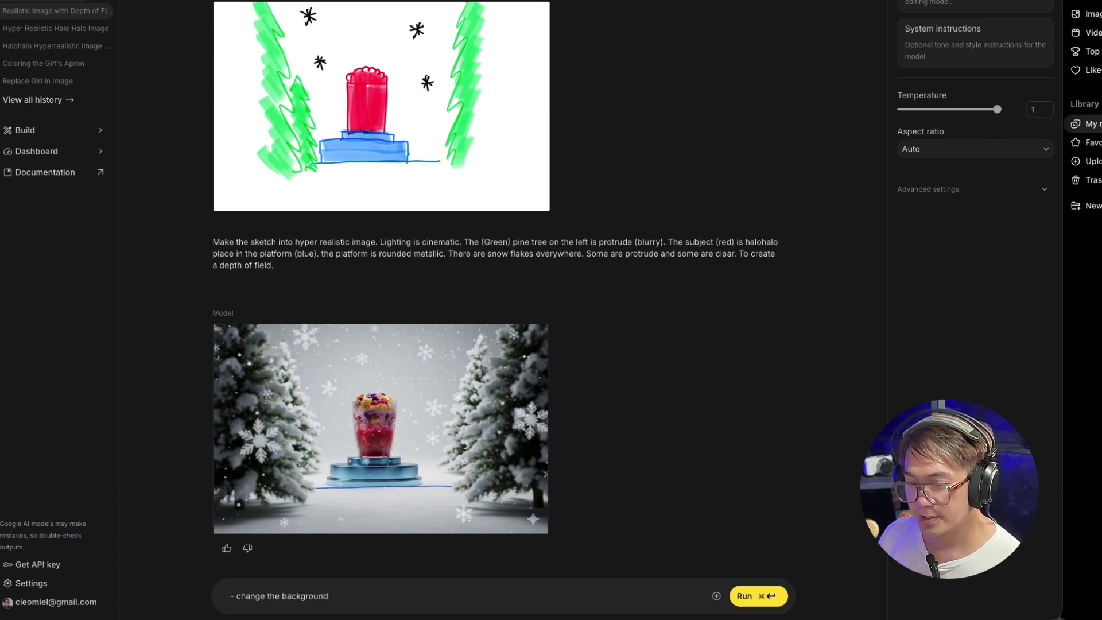
pyautogui.press('Return')
pyautogui.write('- ')
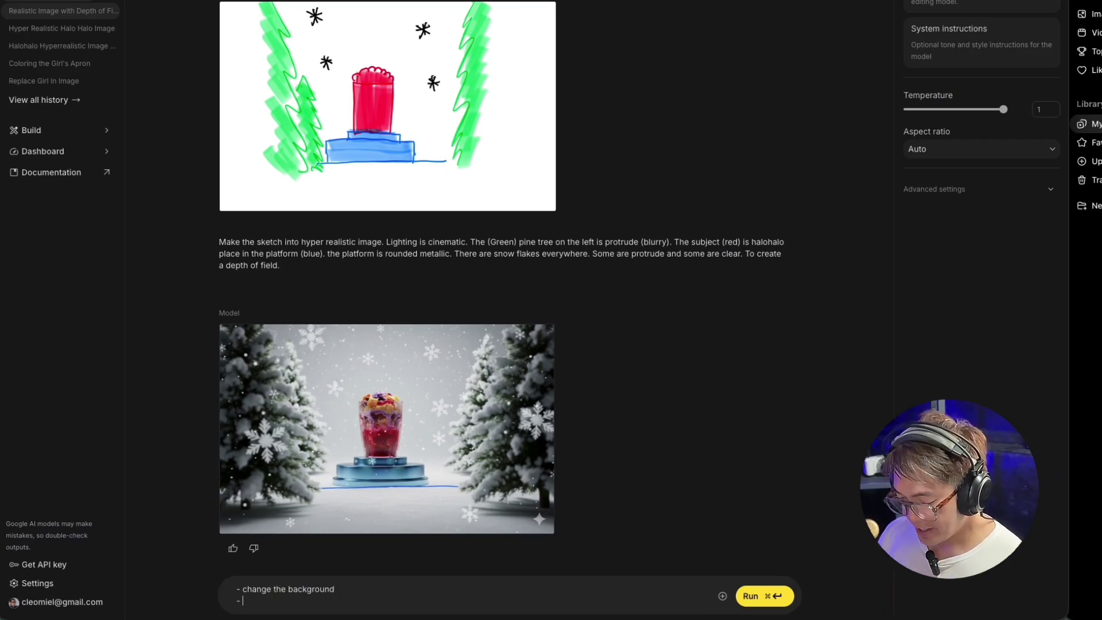
pyautogui.write('m')
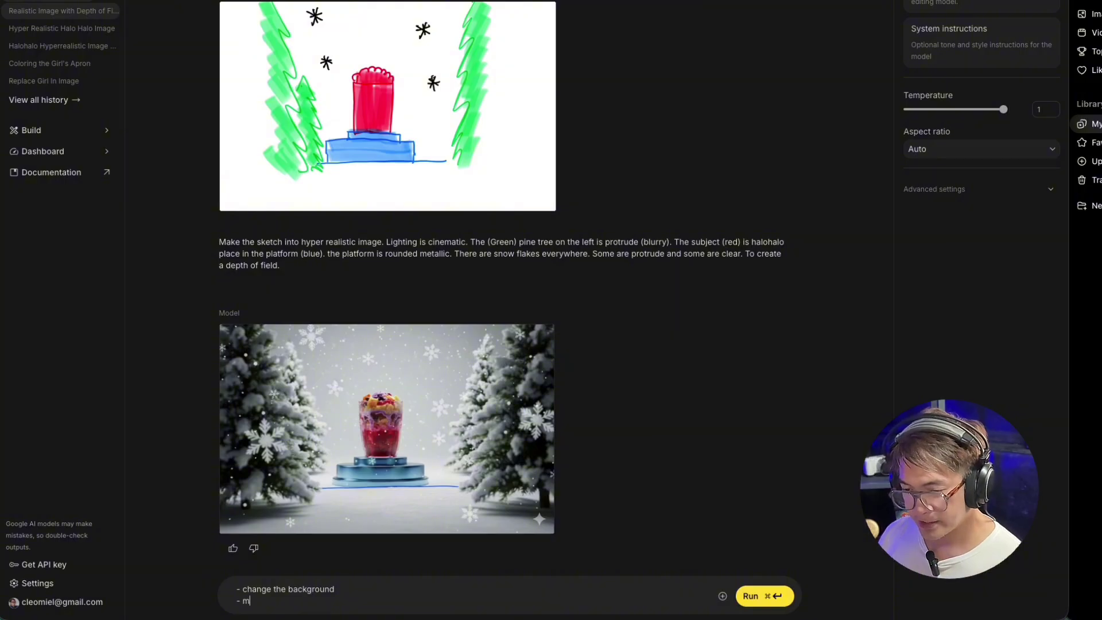
pyautogui.write('ake the snowflakes realistic')
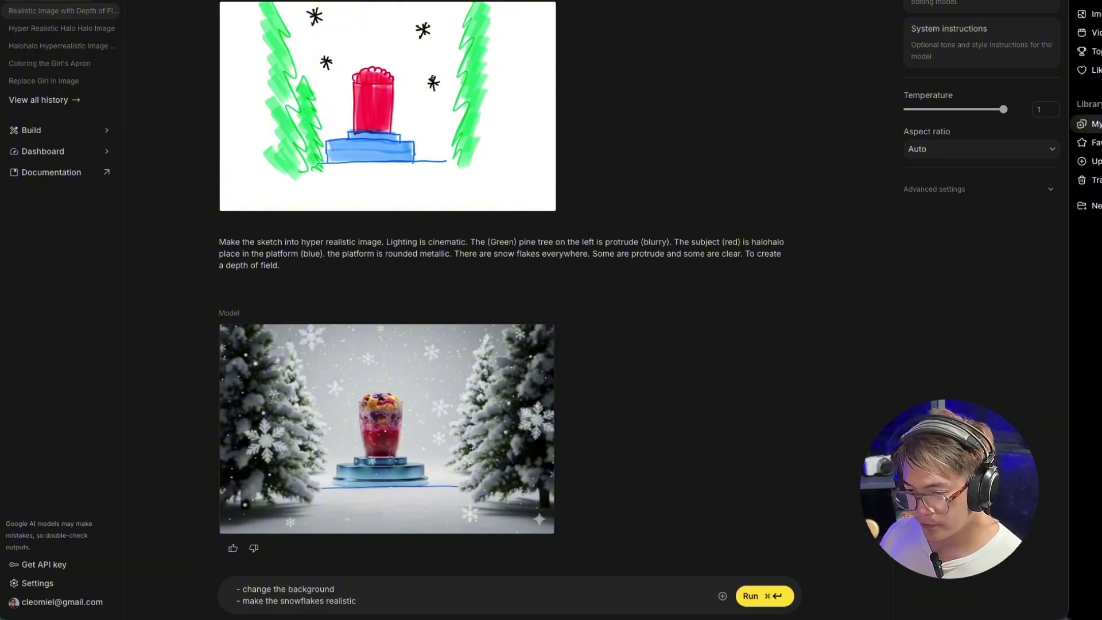
pyautogui.press('Return')
pyautogui.write('- remove the blue outline')
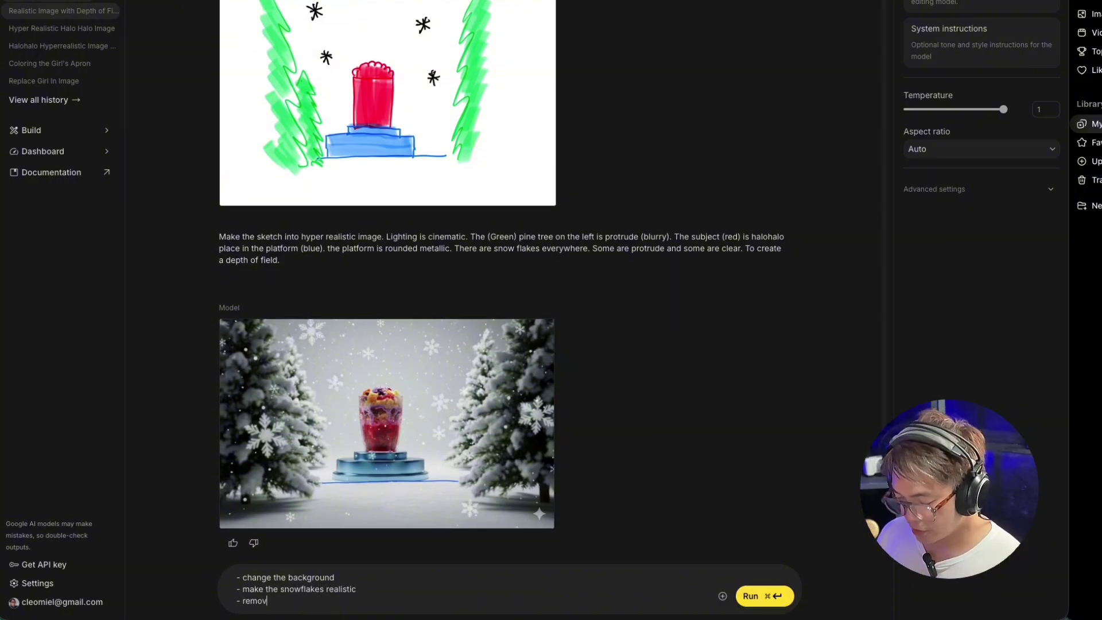
pyautogui.click(776, 596)
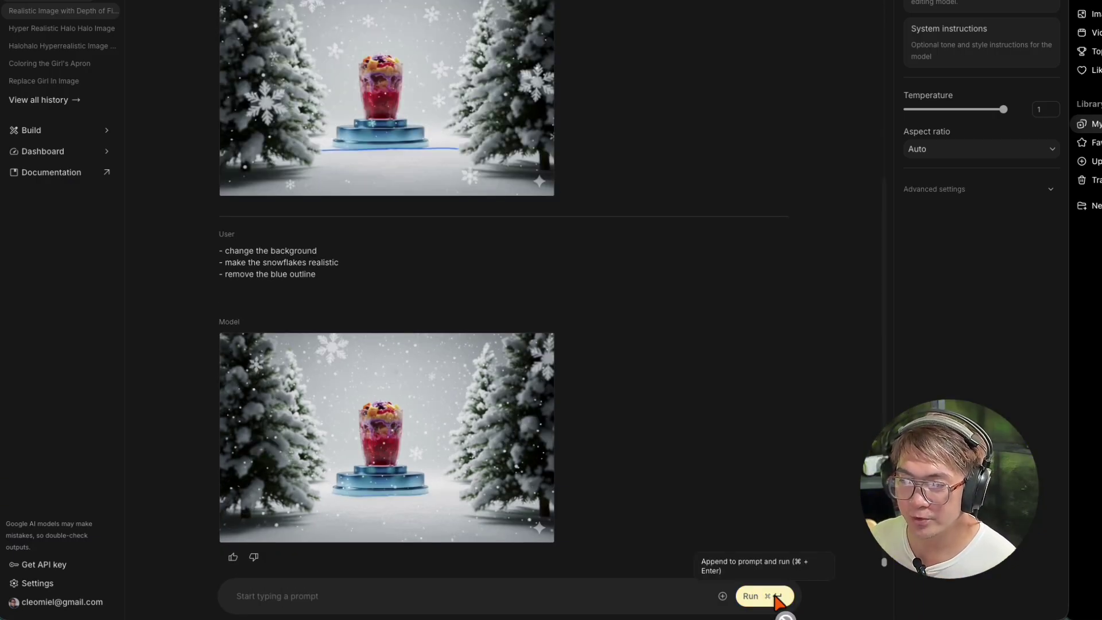
# Inspect the revised image enlarged, close the preview, and submit the prompt "change the entire theme into red."
pyautogui.click(469, 447)
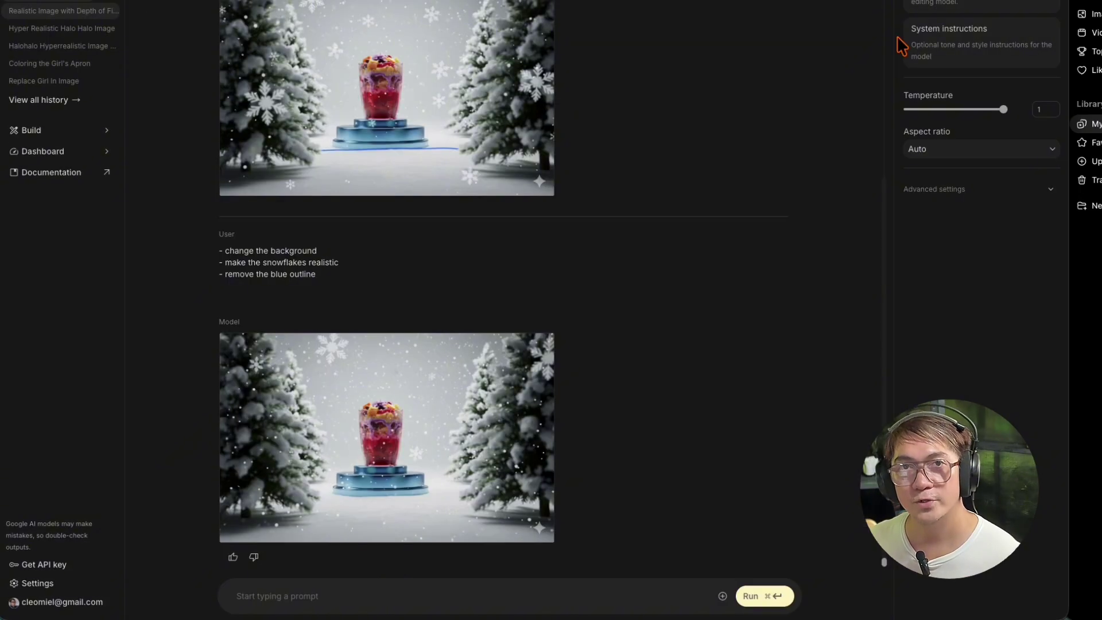
pyautogui.click(897, 36)
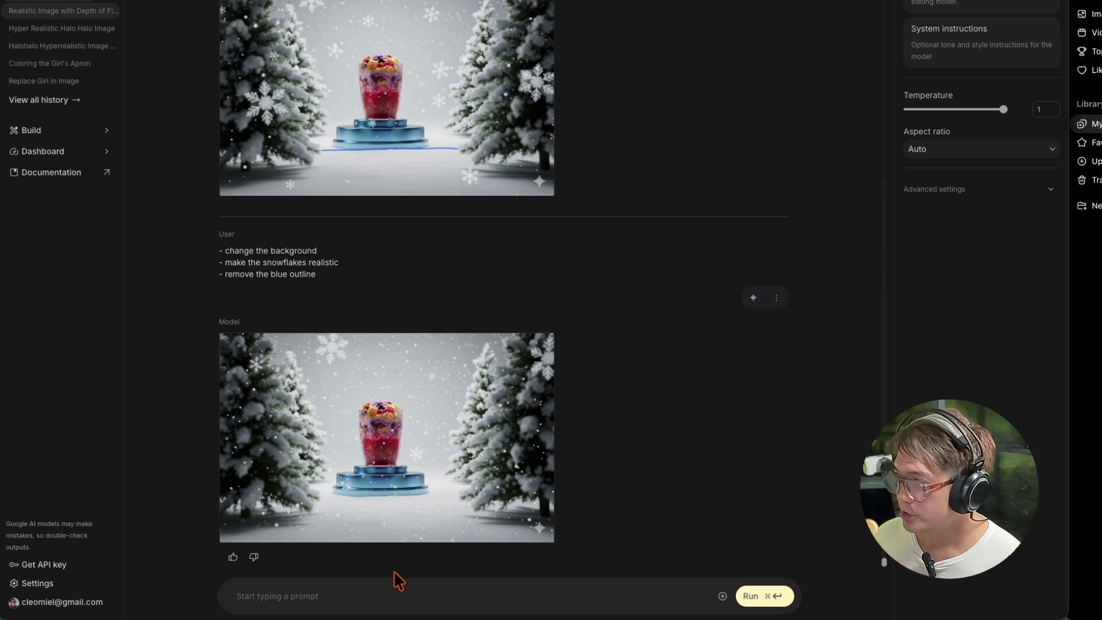
pyautogui.click(322, 595)
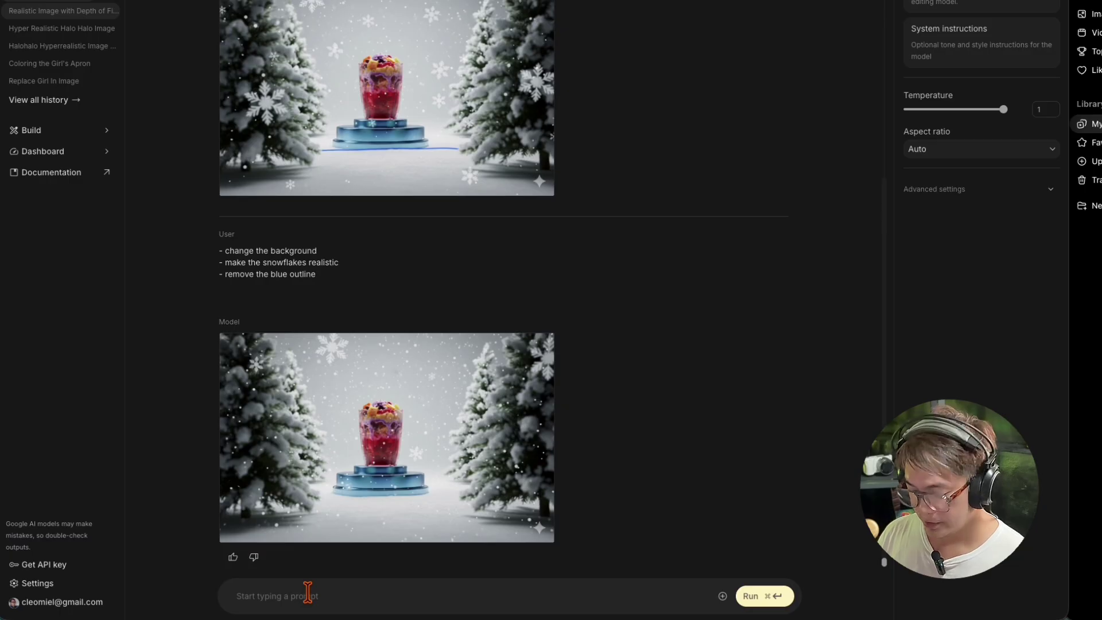
pyautogui.write('c')
pyautogui.press('BackSpace')
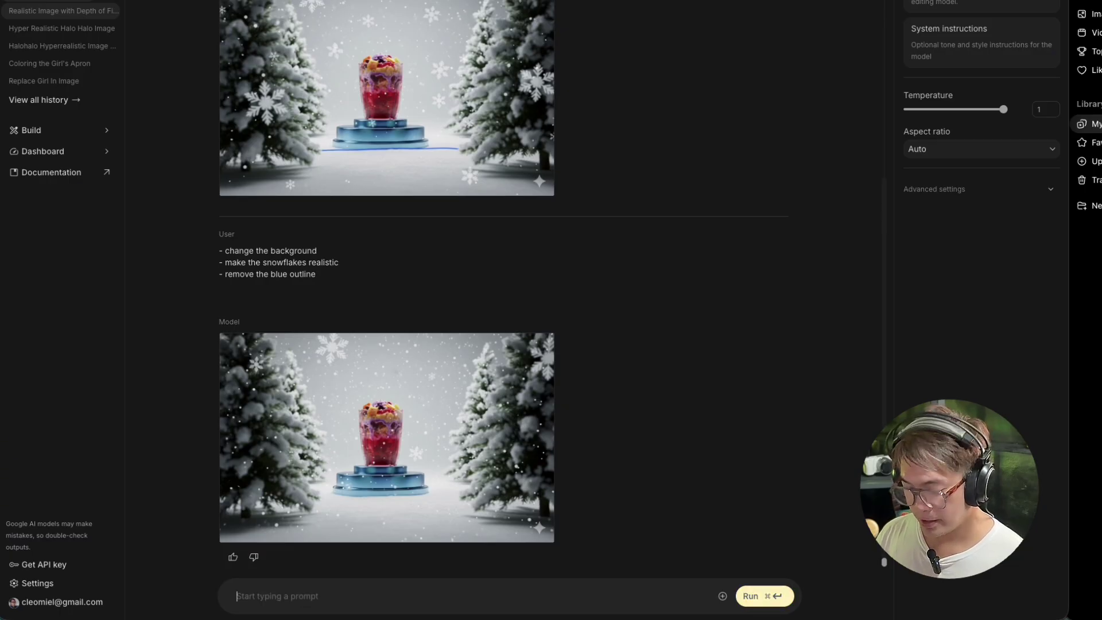
pyautogui.write('change the ent')
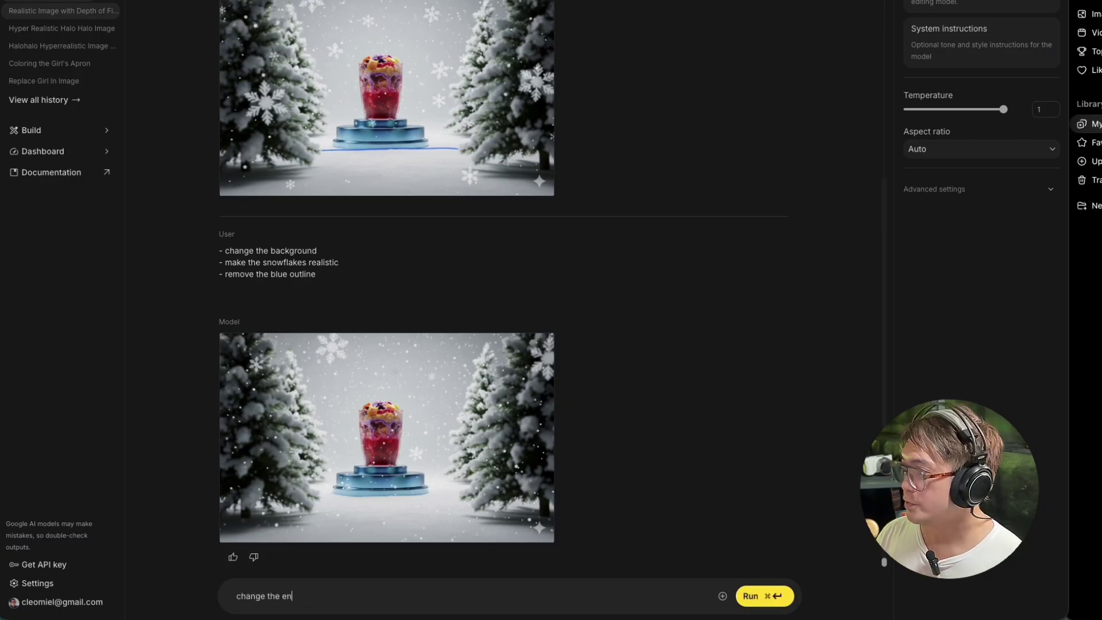
pyautogui.write('ire theme into red.')
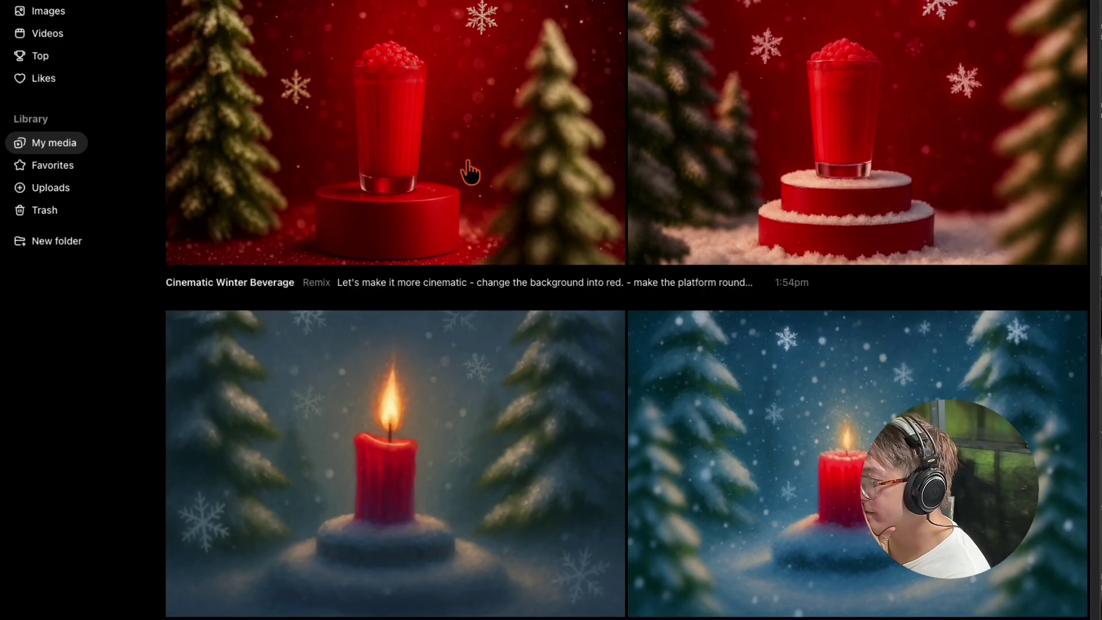
# Check Sora's red Cinematic Winter Beverage images, then return to Google AI Studio and examine the red-themed halohalo image enlarged
pyautogui.click(897, 191)
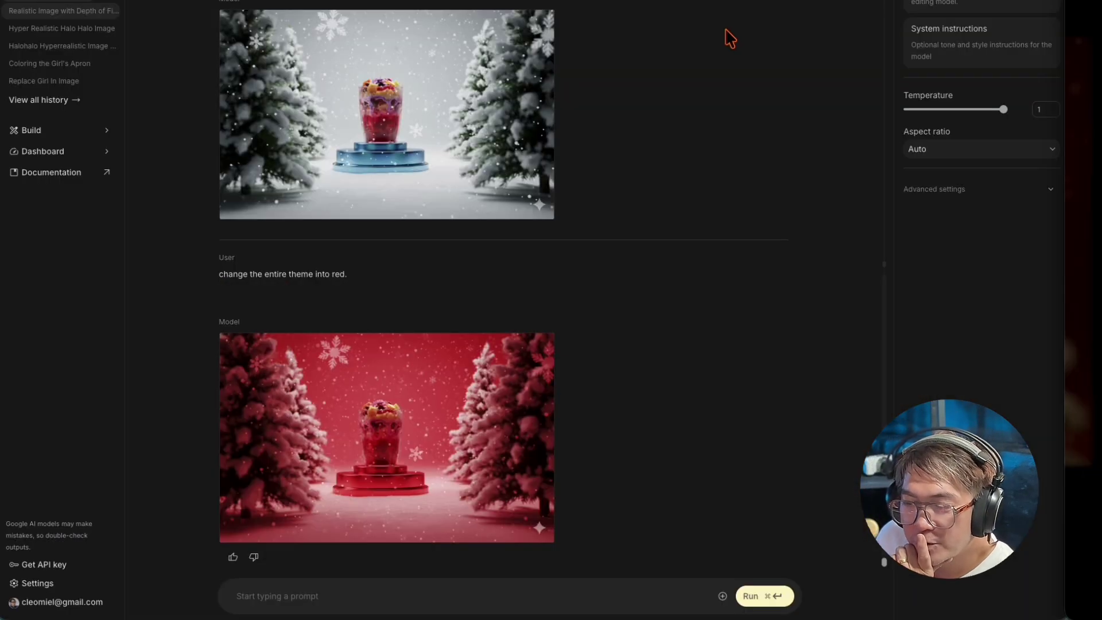
pyautogui.click(542, 344)
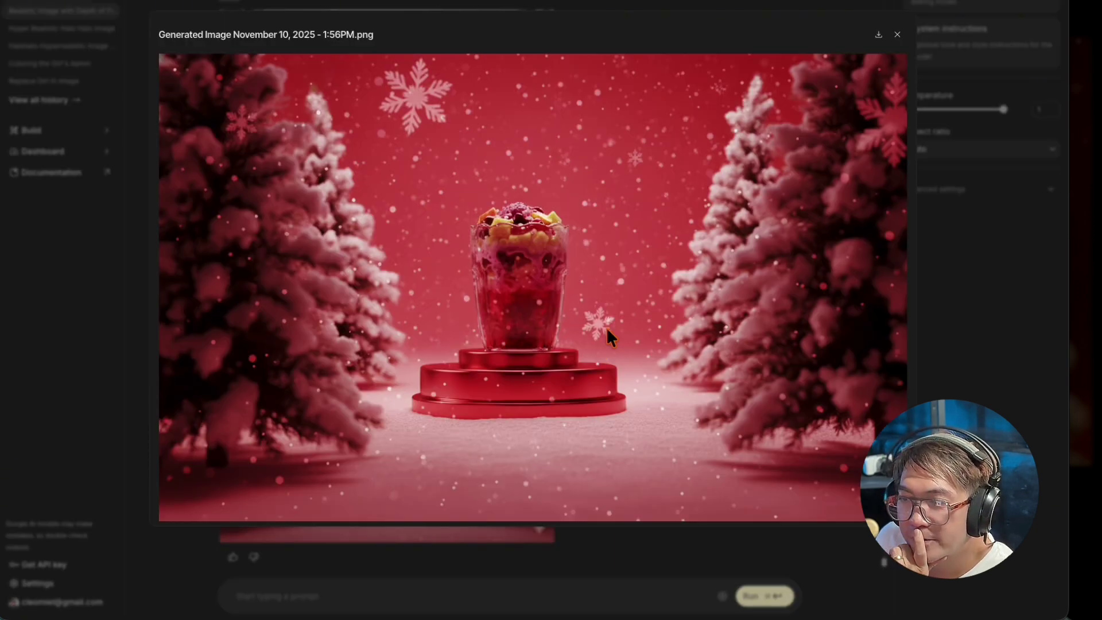
pyautogui.click(897, 35)
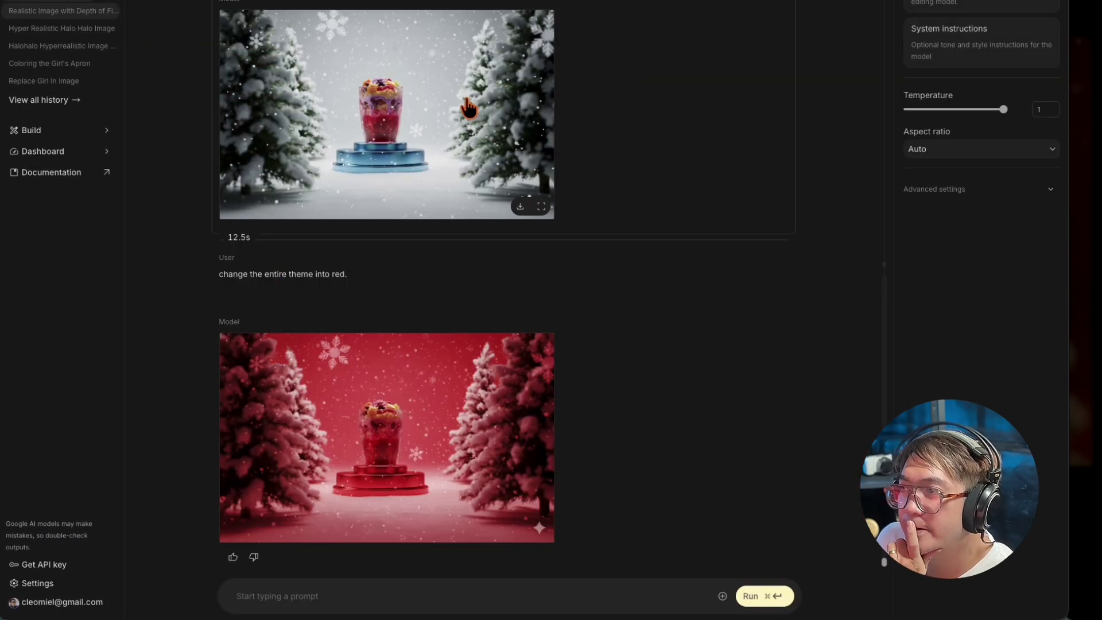
pyautogui.click(432, 424)
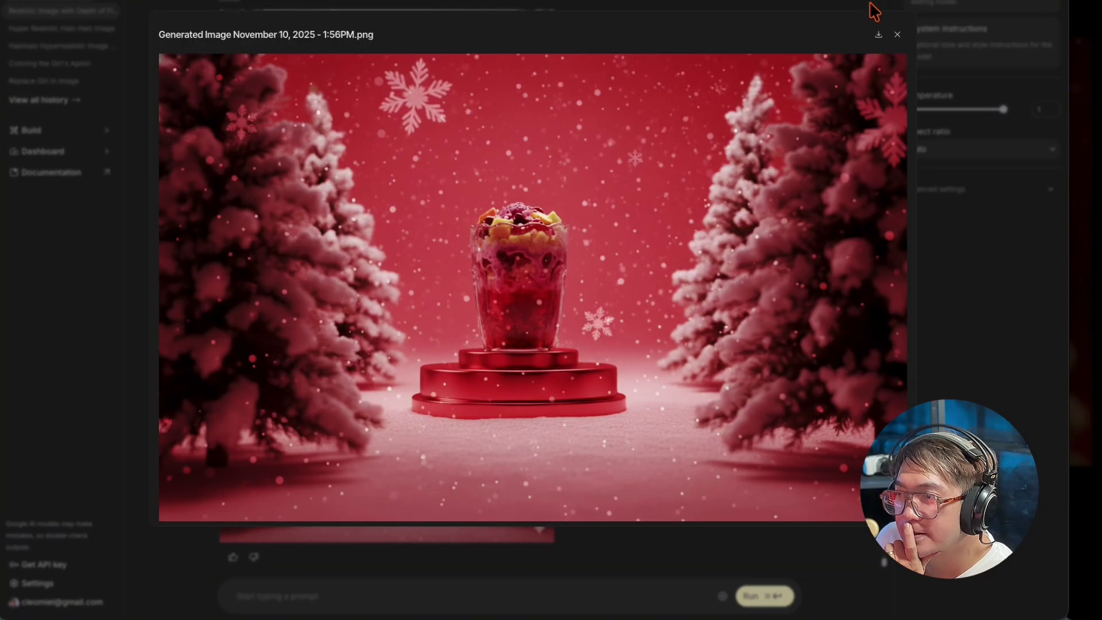
pyautogui.click(766, 3)
# Start a new Nano Banana chat and enter the prompt "replace the subject using the uploaded image 1."
pyautogui.click(203, 33)
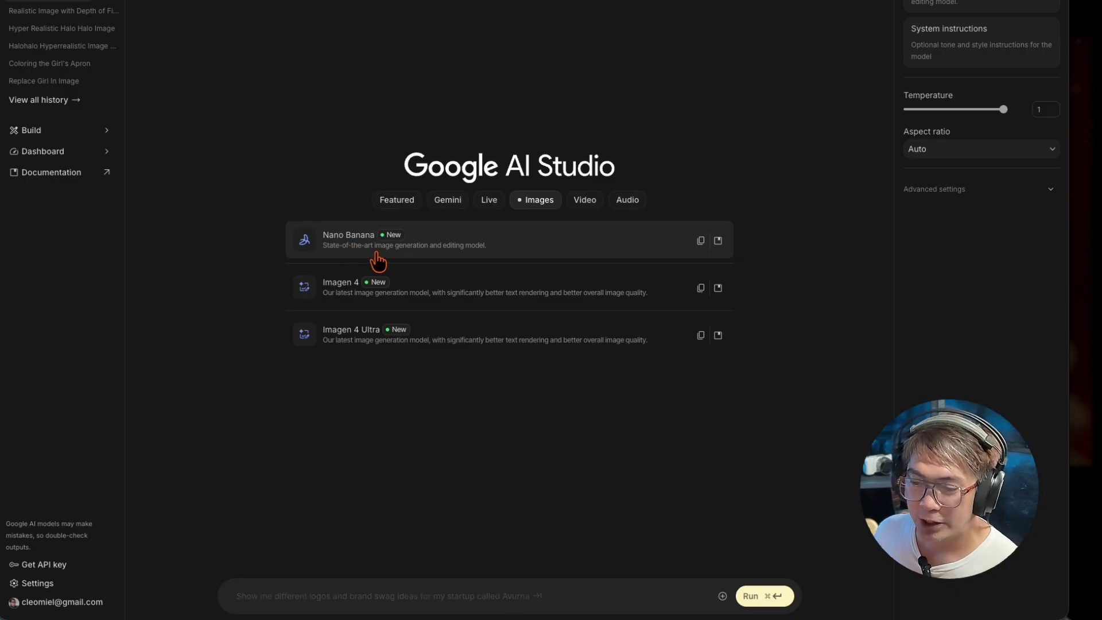
pyautogui.click(401, 252)
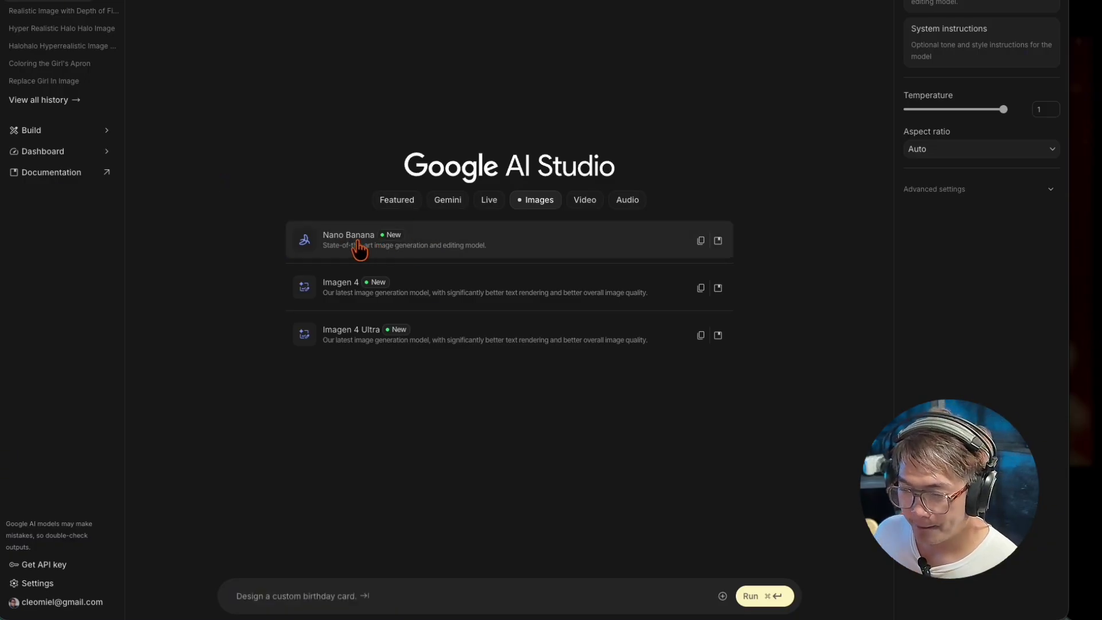
pyautogui.press('super+v')
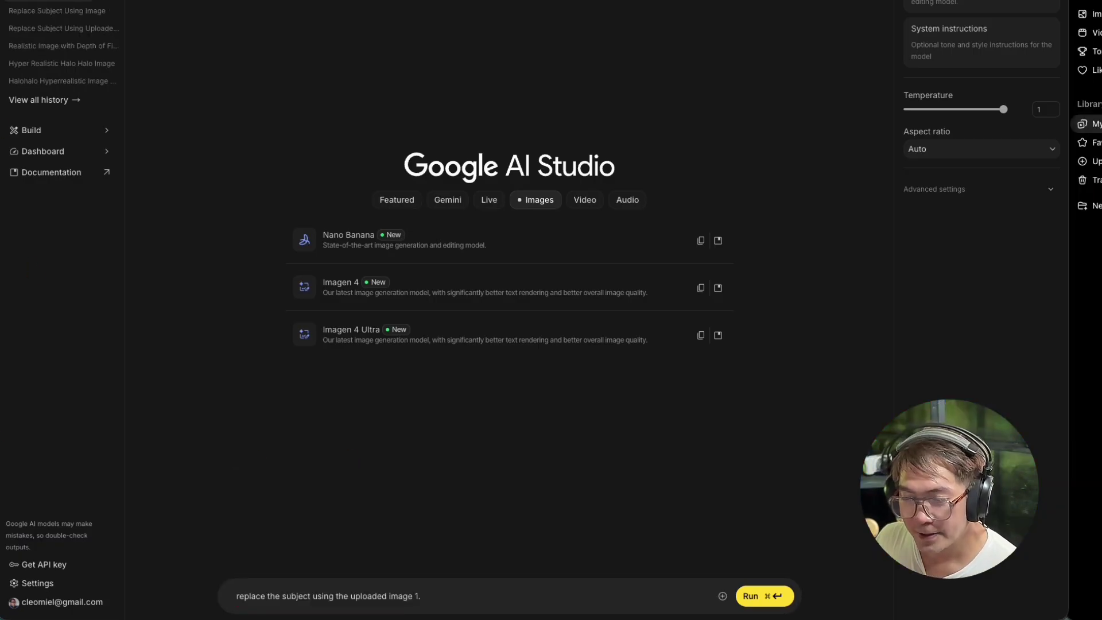
# Attach the halohalo cup photo and the red winter image, add "Make sure it matches the entire environment." and generate the image for enlarged viewing
pyautogui.moveTo(712, 544); pyautogui.dragTo(480, 603)
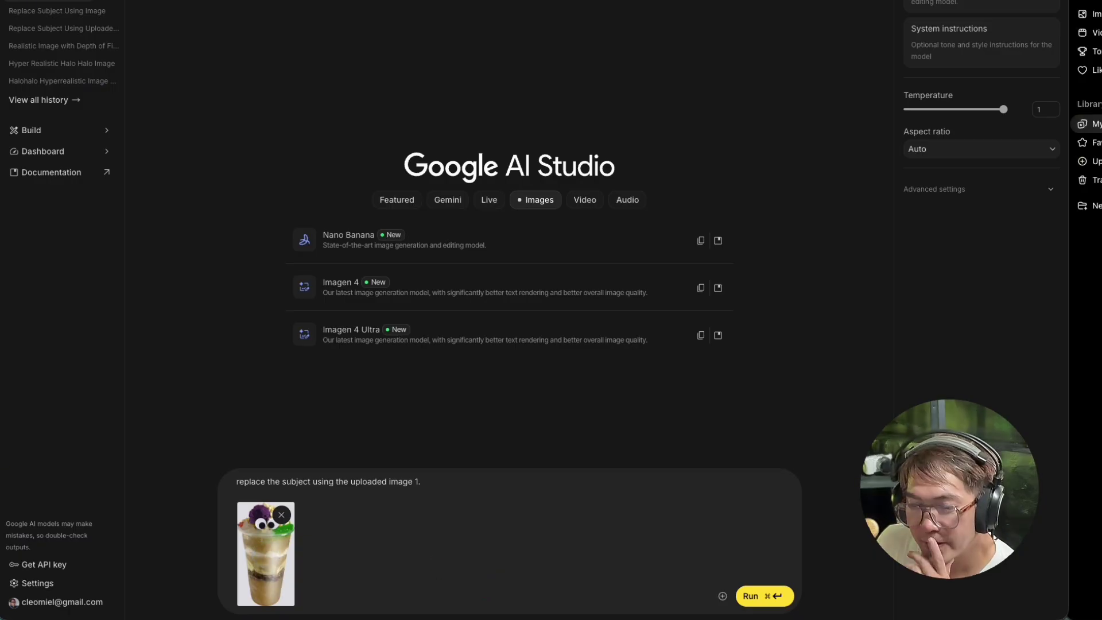
pyautogui.moveTo(809, 560); pyautogui.dragTo(458, 567)
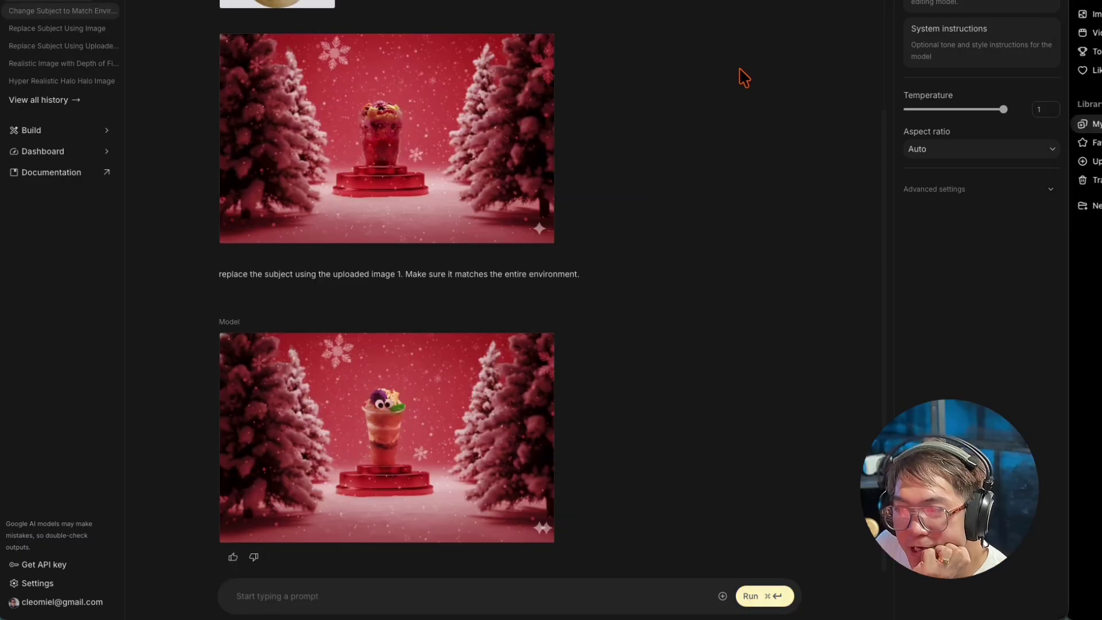
pyautogui.click(645, 319)
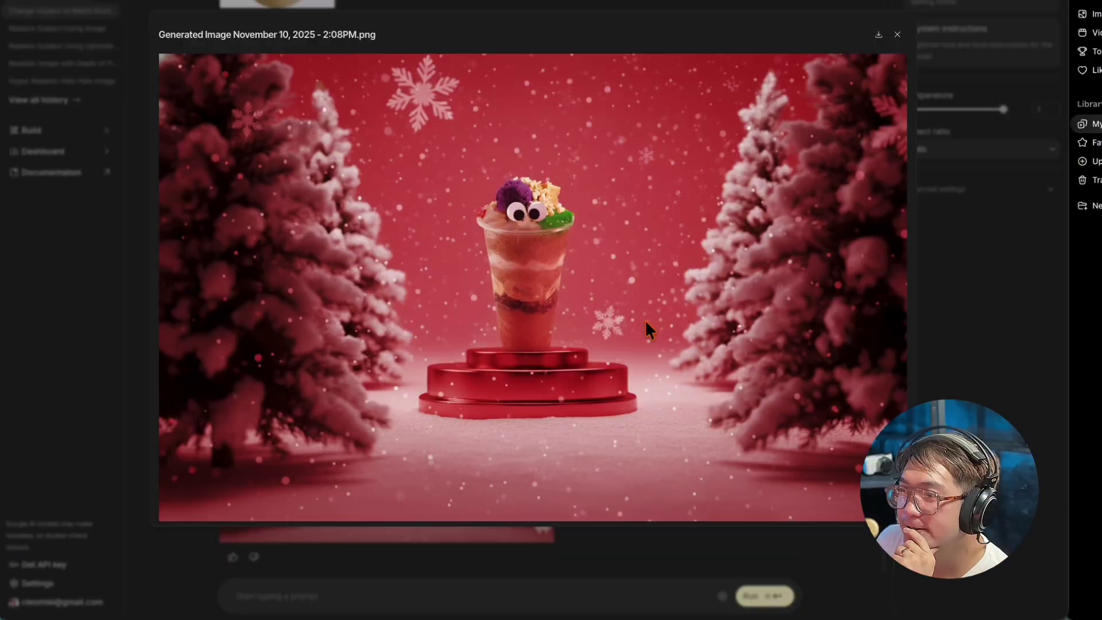